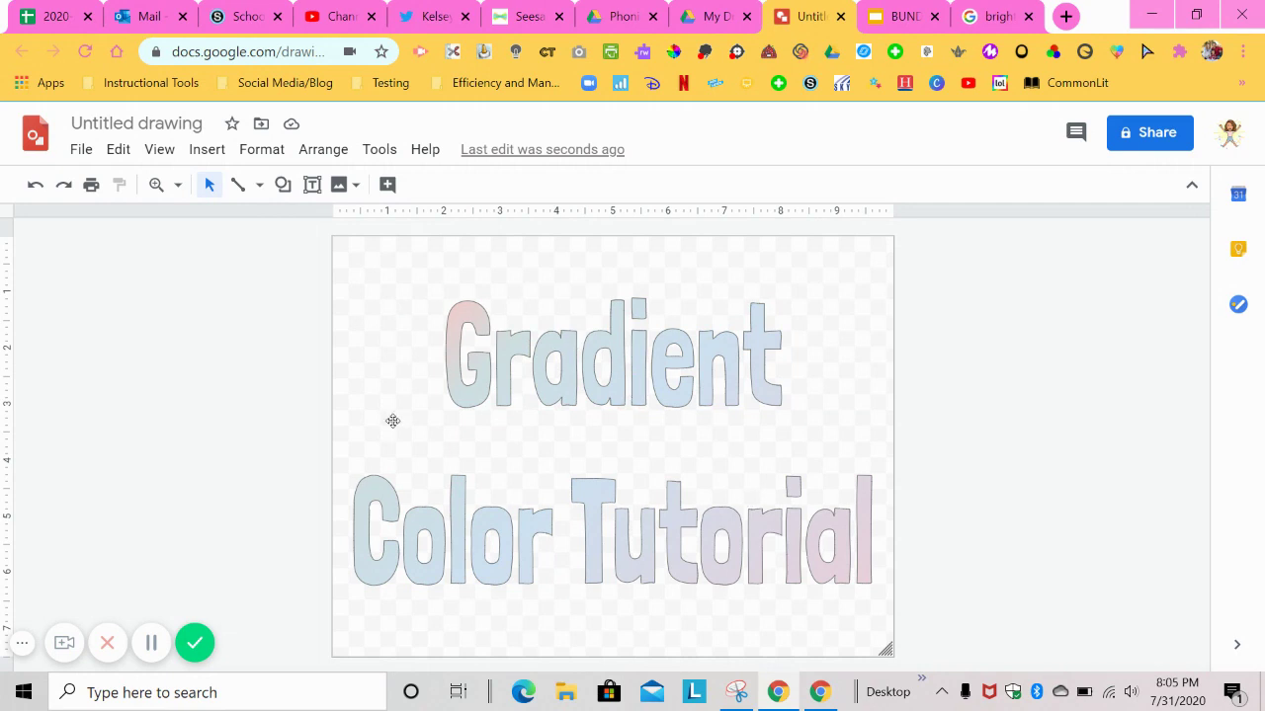
Delete the sample word art from the canvas
{"action": "left_click", "coordinate": [648, 364]}
{"action": "key", "text": "Delete"}
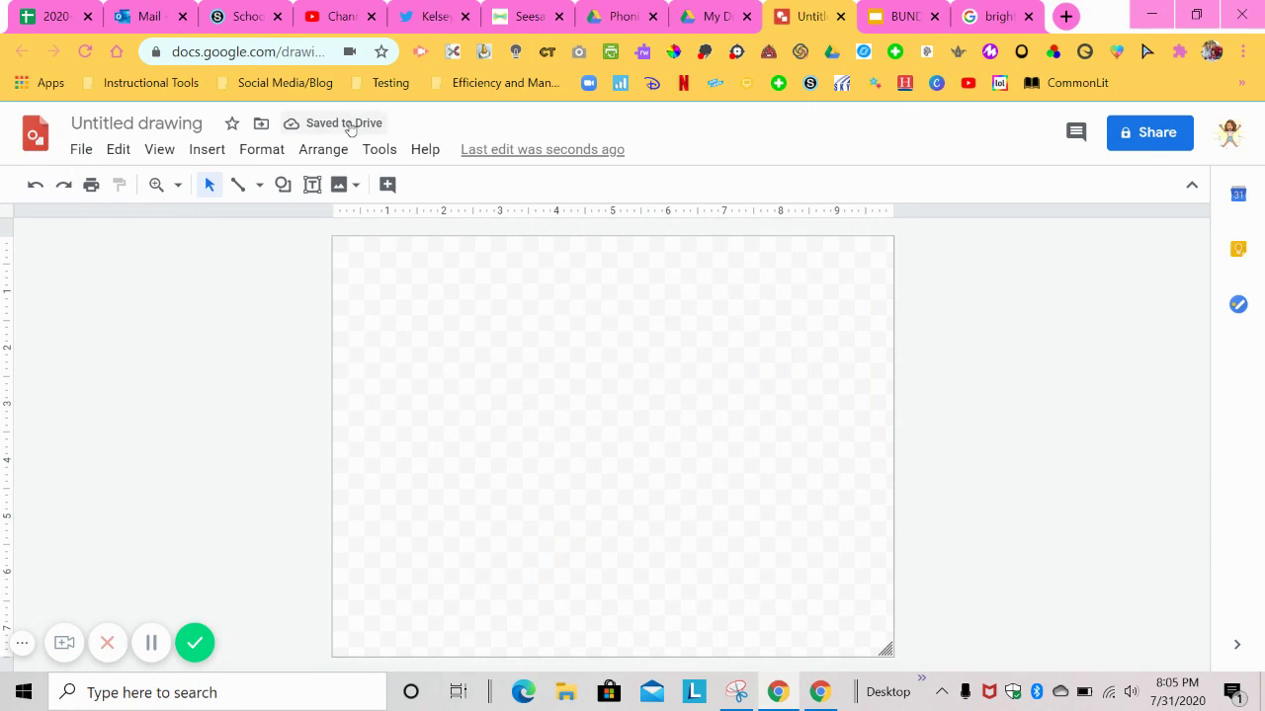
{"action": "left_click", "coordinate": [281, 55]}
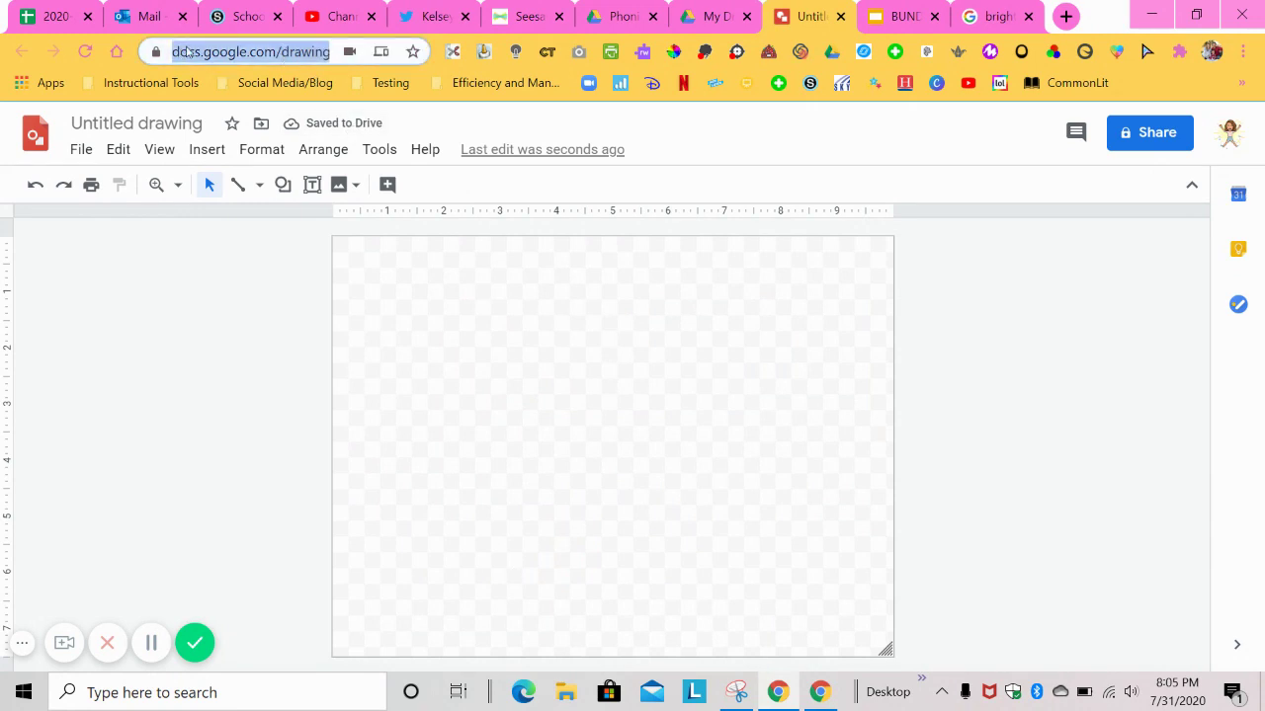
{"action": "left_click", "coordinate": [214, 153]}
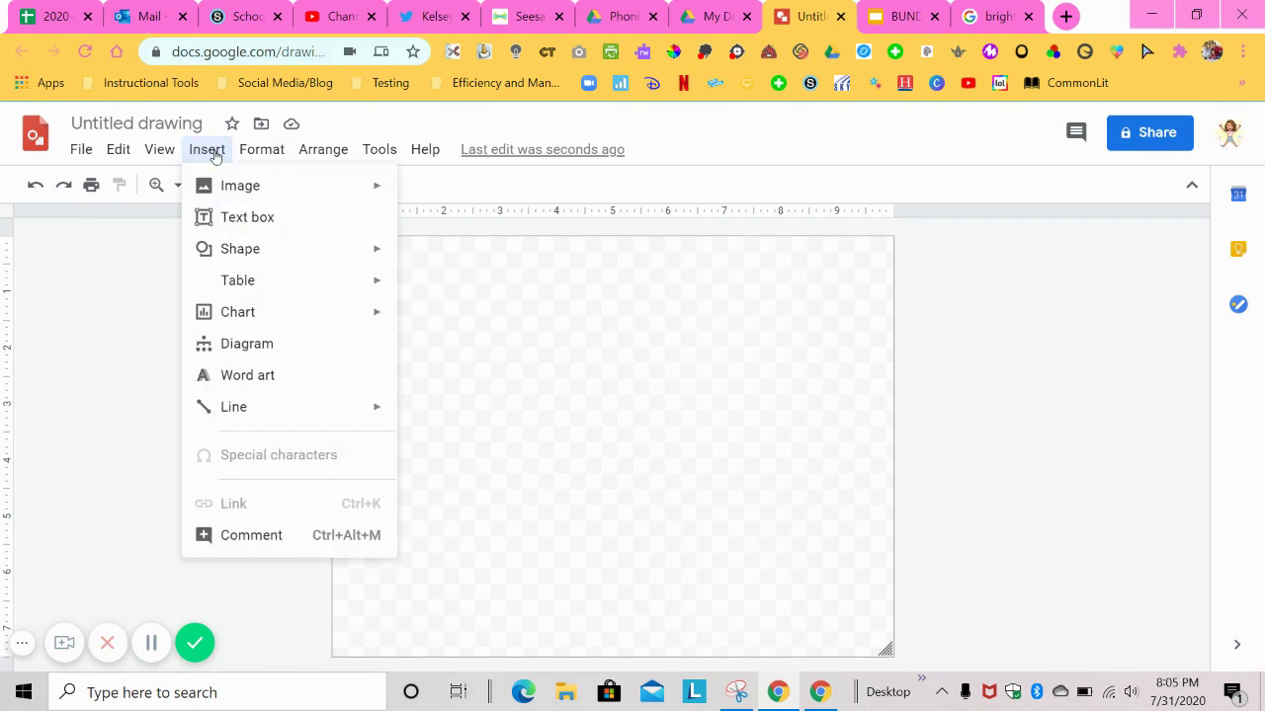
{"action": "left_click", "coordinate": [261, 375]}
{"action": "type", "text": "Kelsey"}
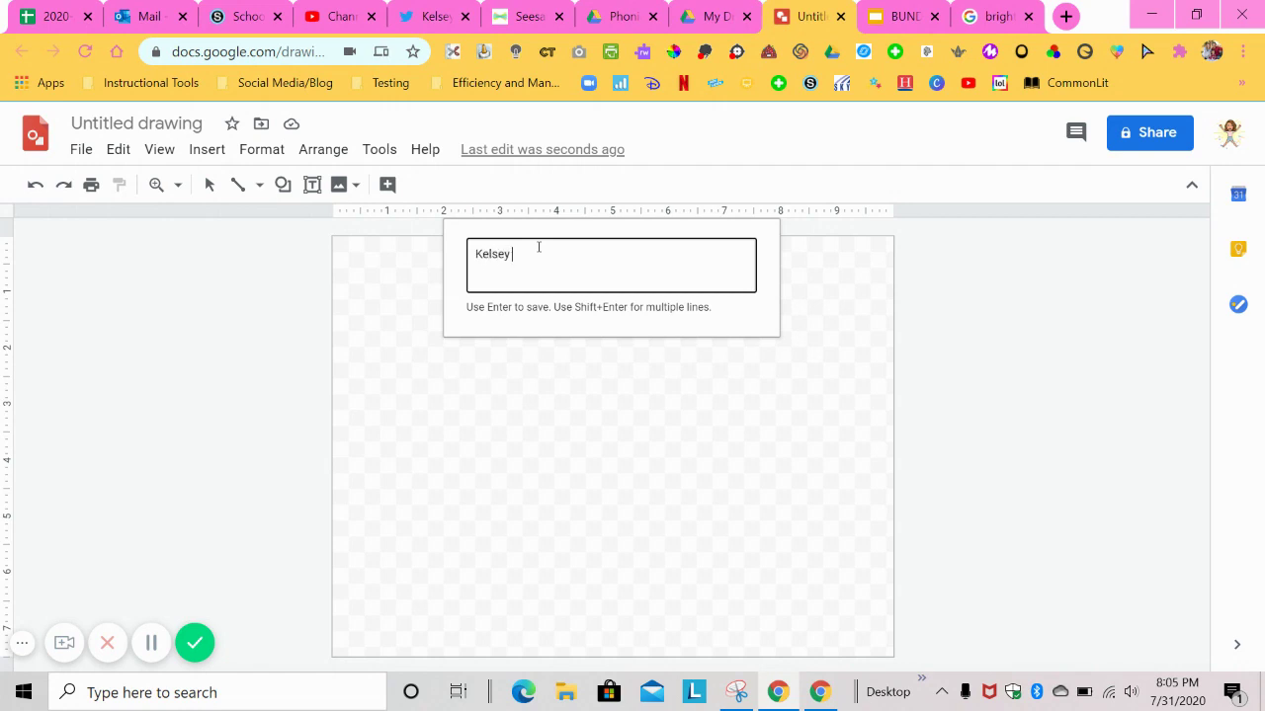
{"action": "type", "text": "Amaya"}
{"action": "key", "text": "Return"}
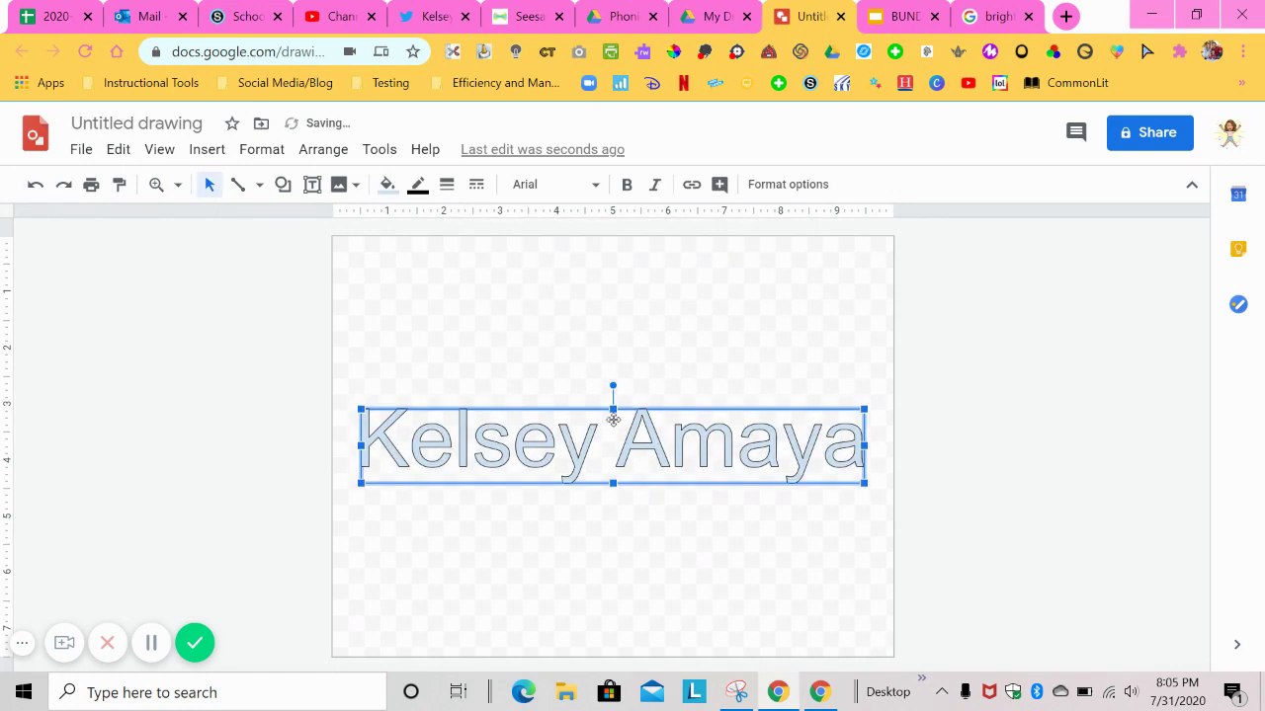
{"action": "left_click_drag", "start_coordinate": [613, 409], "coordinate": [613, 269]}
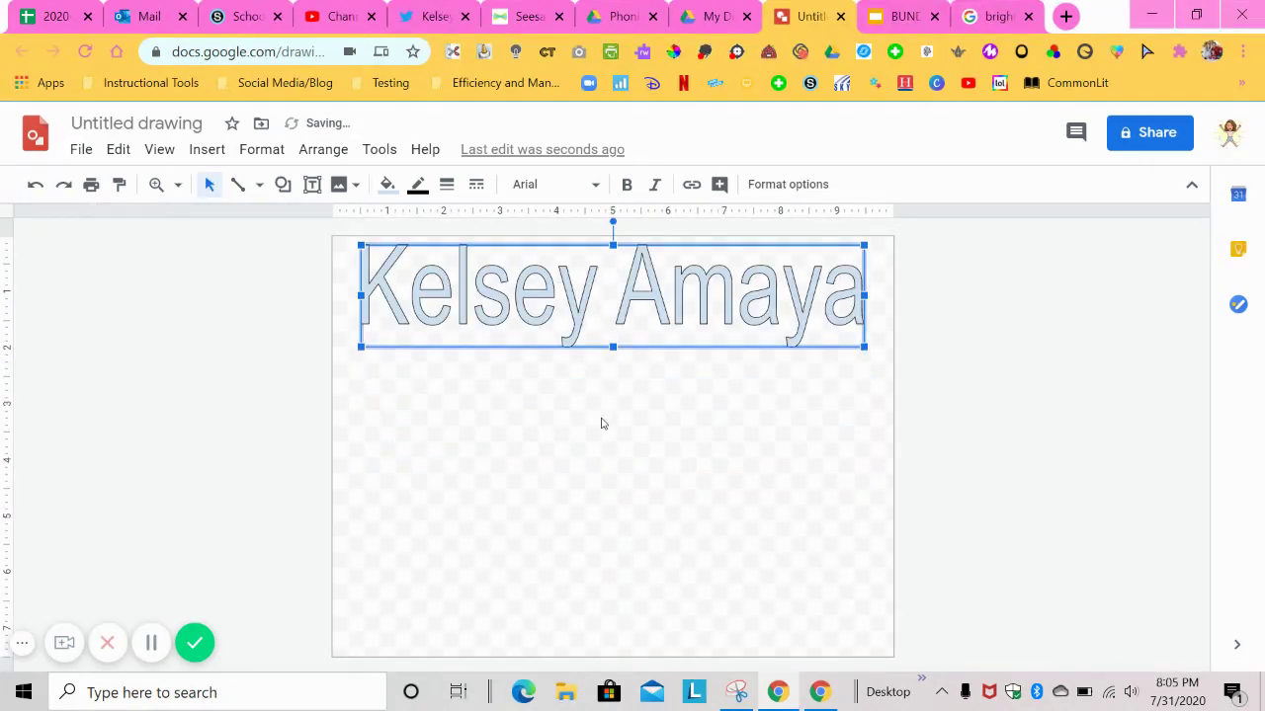
{"action": "left_click", "coordinate": [601, 424]}
{"action": "left_click", "coordinate": [660, 347]}
{"action": "left_click", "coordinate": [386, 186]}
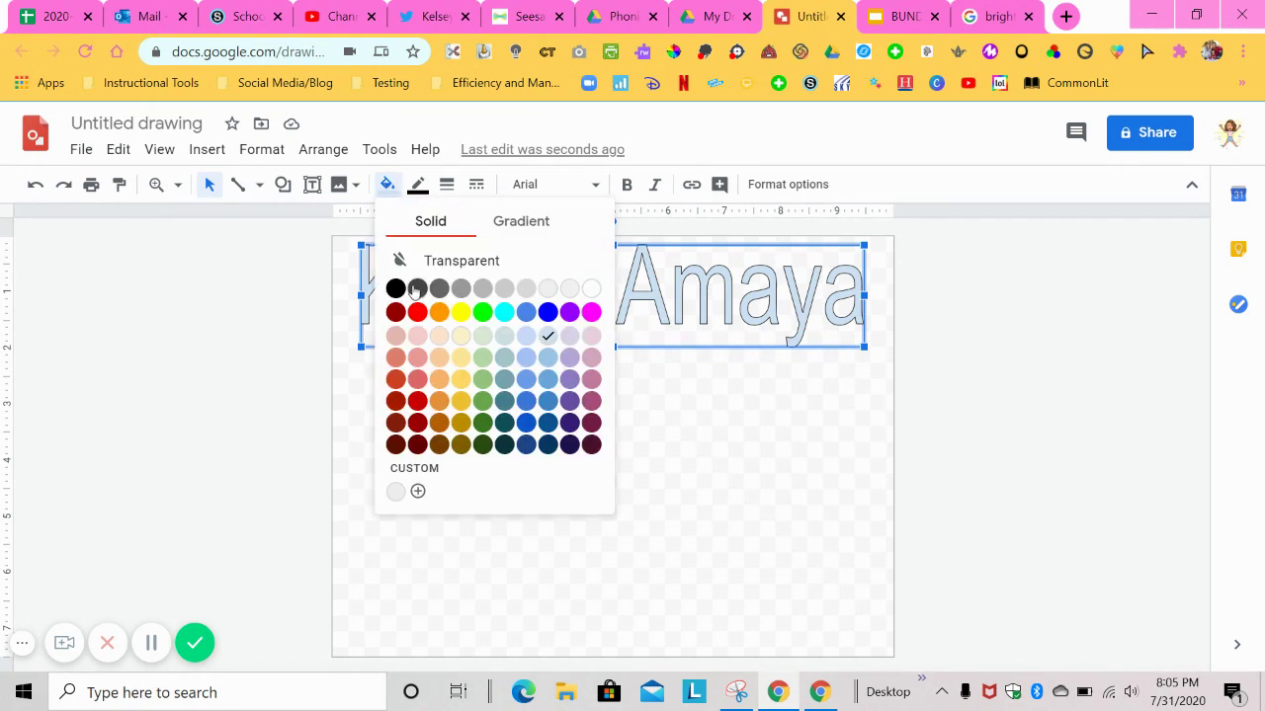
{"action": "left_click", "coordinate": [556, 230]}
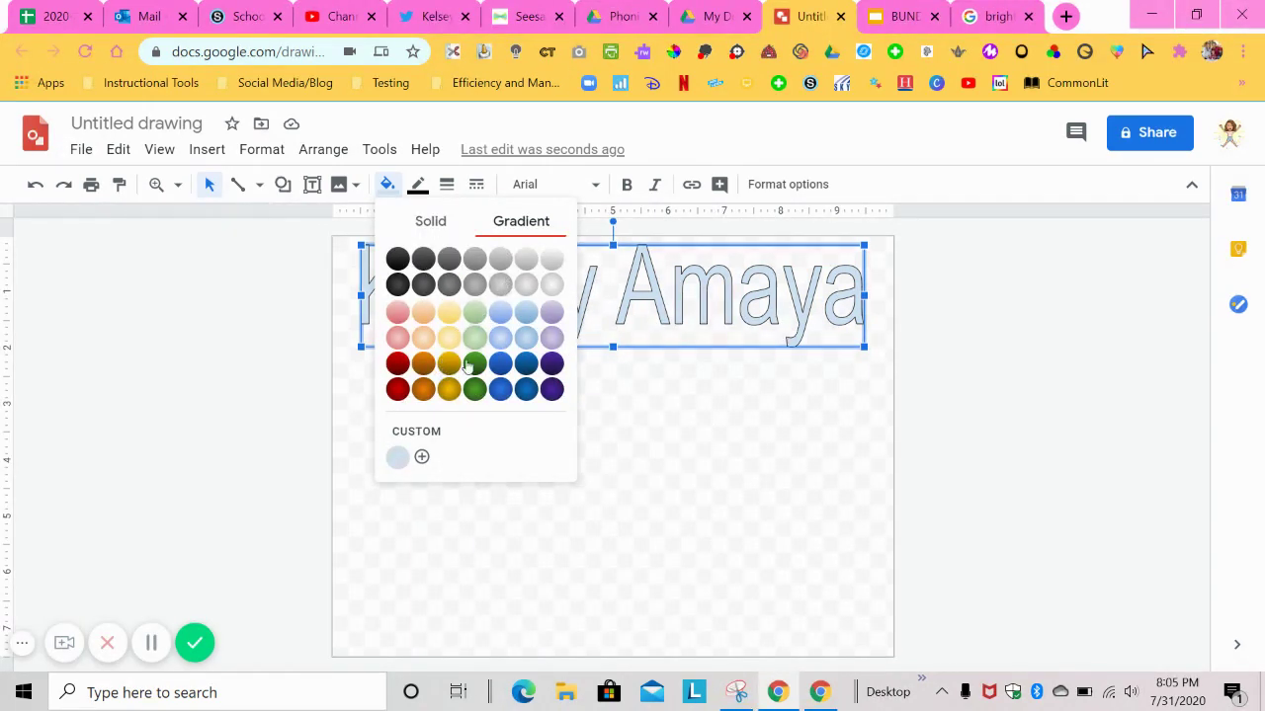
{"action": "left_click", "coordinate": [421, 457]}
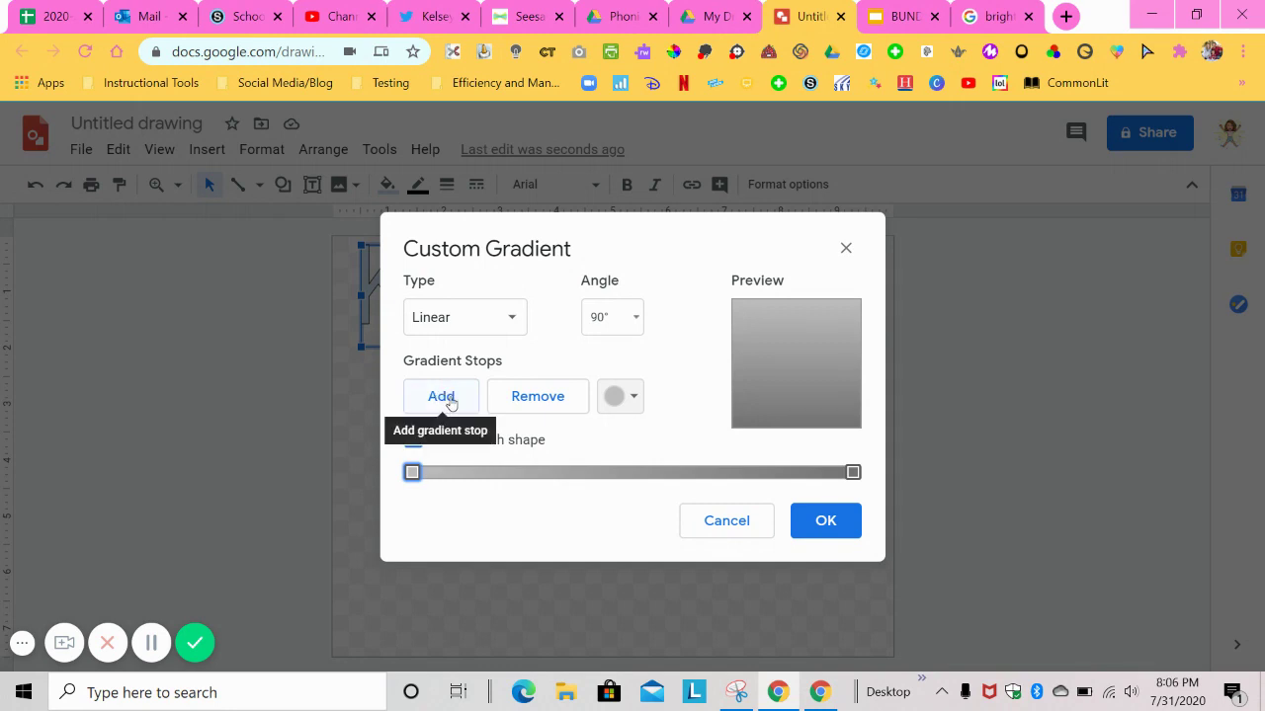
Add three gradient stops and space them evenly between the ends of the bar
{"action": "left_click", "coordinate": [449, 398]}
{"action": "left_click", "coordinate": [450, 398]}
{"action": "left_click_drag", "start_coordinate": [633, 472], "coordinate": [505, 472]}
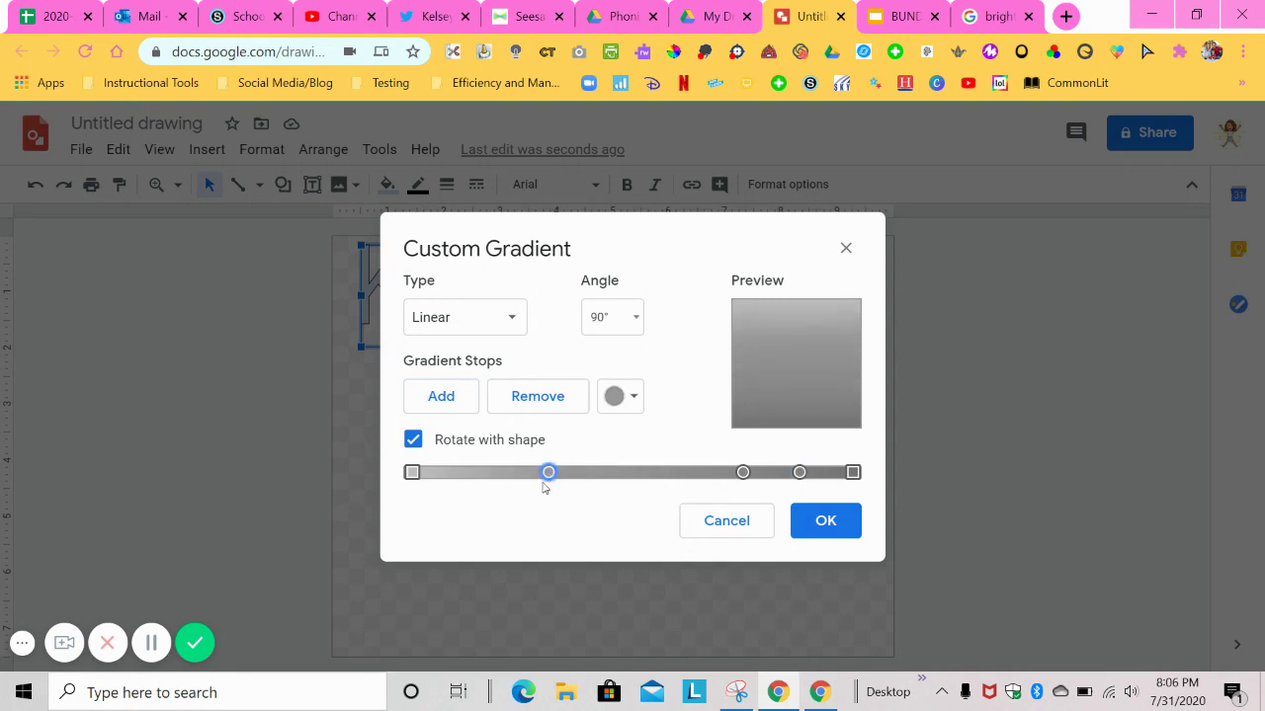
{"action": "left_click_drag", "start_coordinate": [743, 472], "coordinate": [629, 472]}
{"action": "left_click_drag", "start_coordinate": [798, 472], "coordinate": [747, 473]}
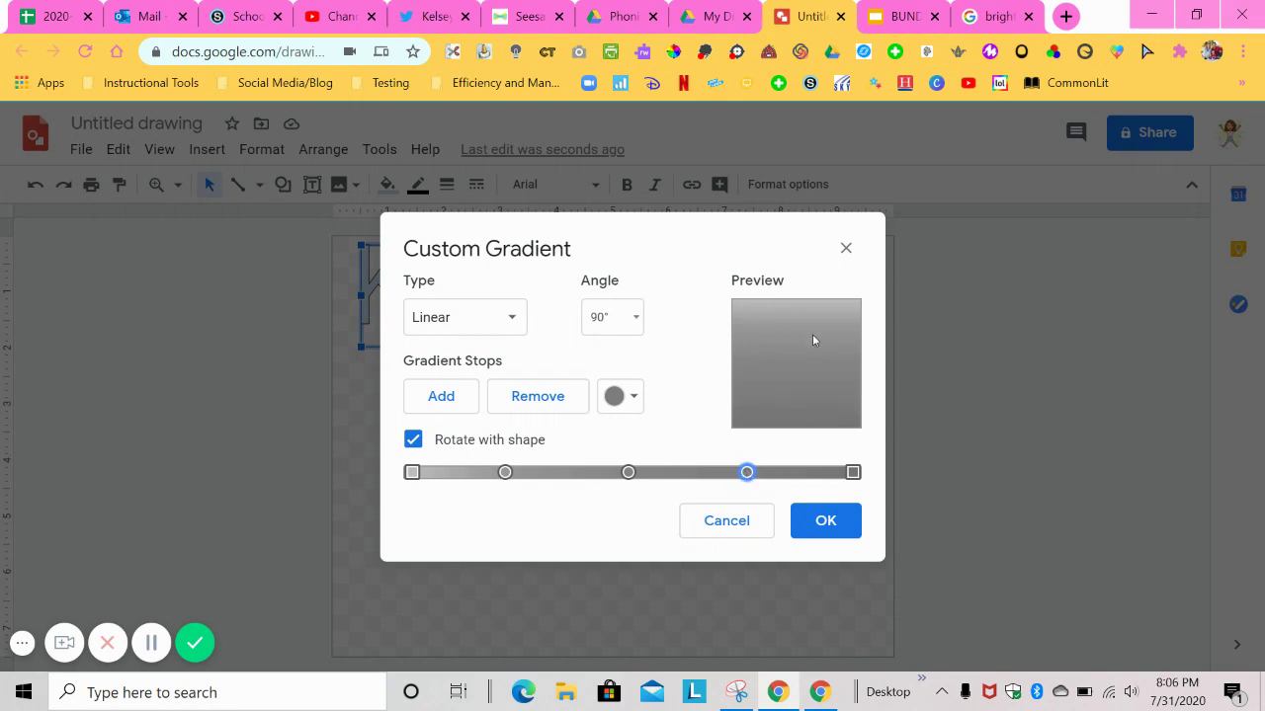
Keep the gradient rotating with the shape and make the first stop pastel pink
{"action": "left_click", "coordinate": [636, 399]}
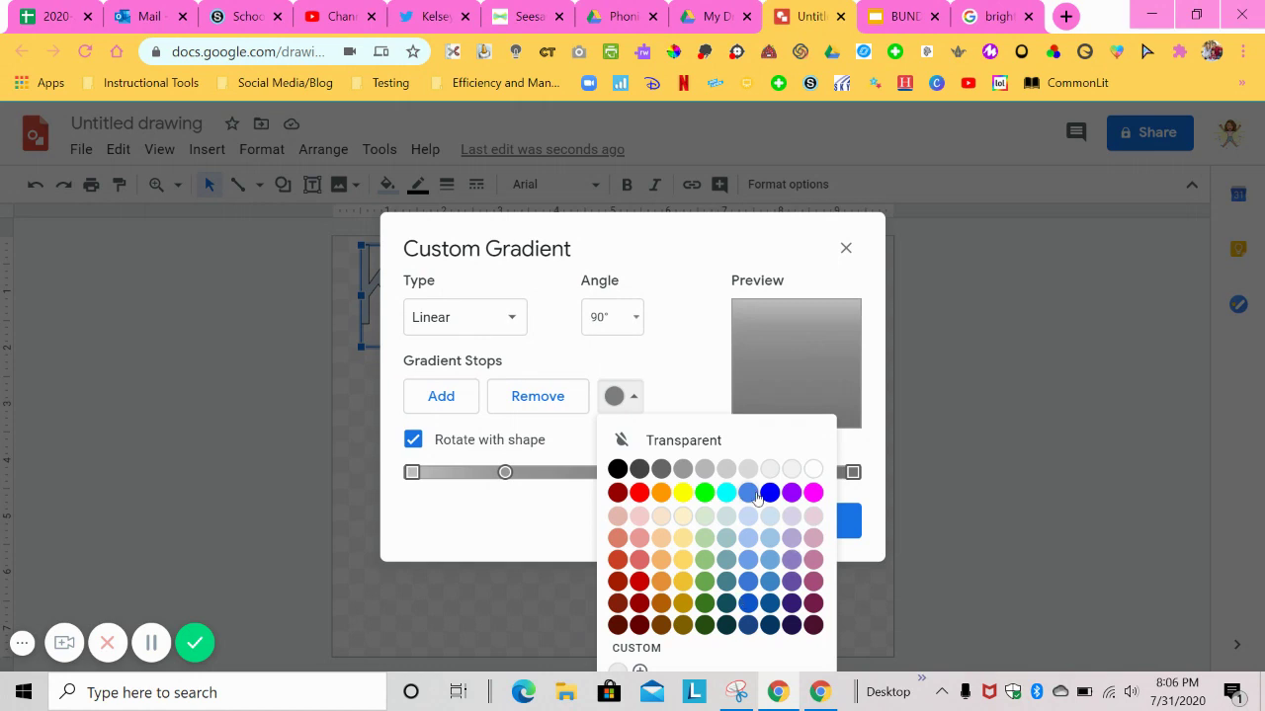
{"action": "left_click", "coordinate": [412, 473]}
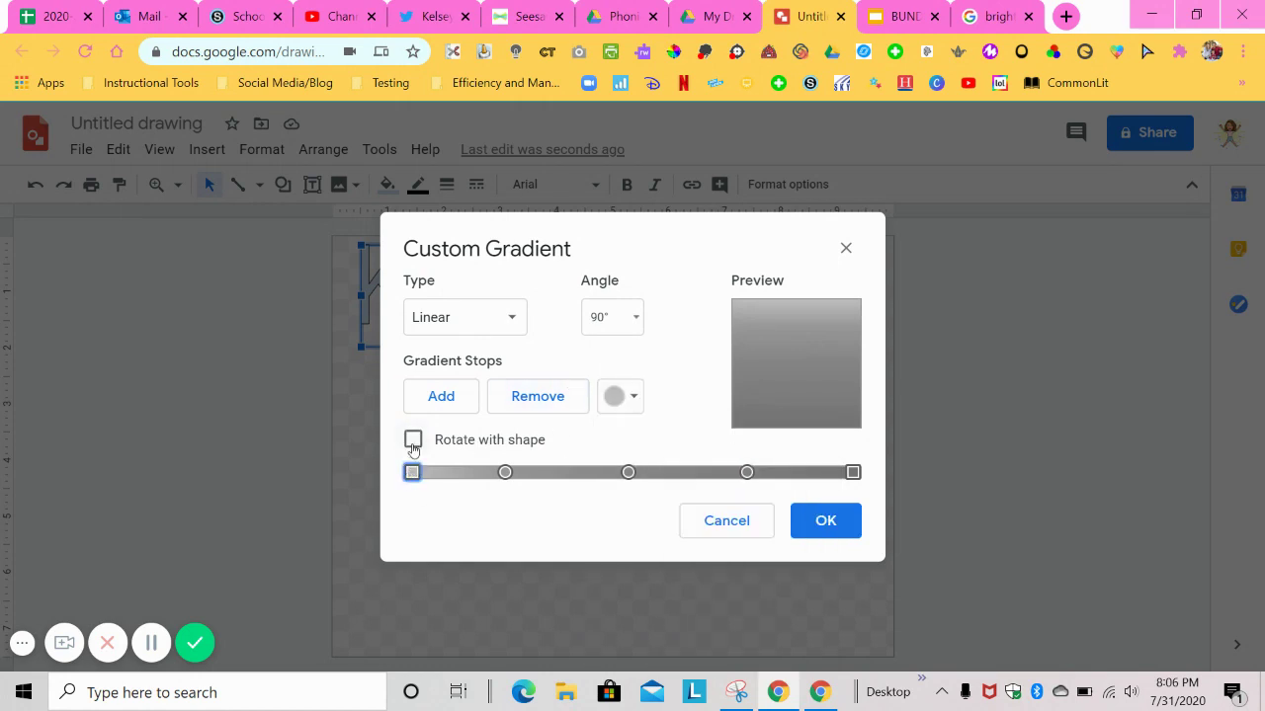
{"action": "left_click", "coordinate": [413, 442]}
{"action": "left_click", "coordinate": [632, 396]}
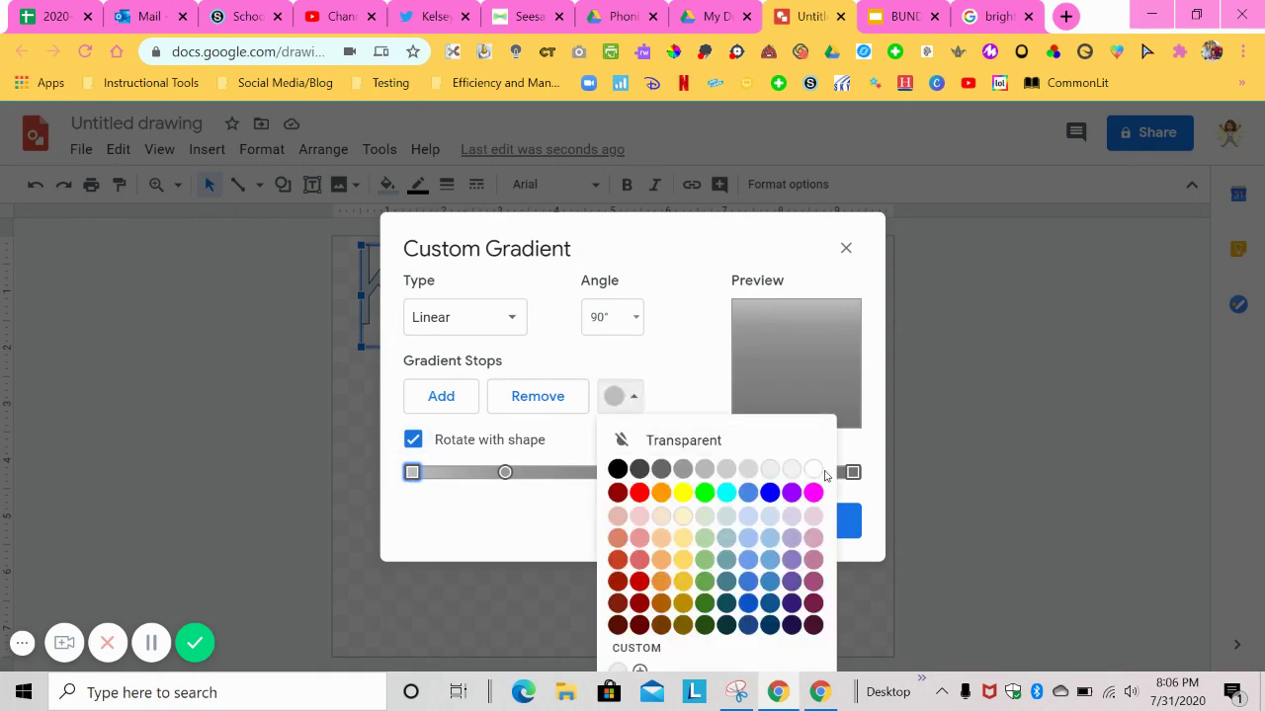
{"action": "left_click", "coordinate": [812, 538]}
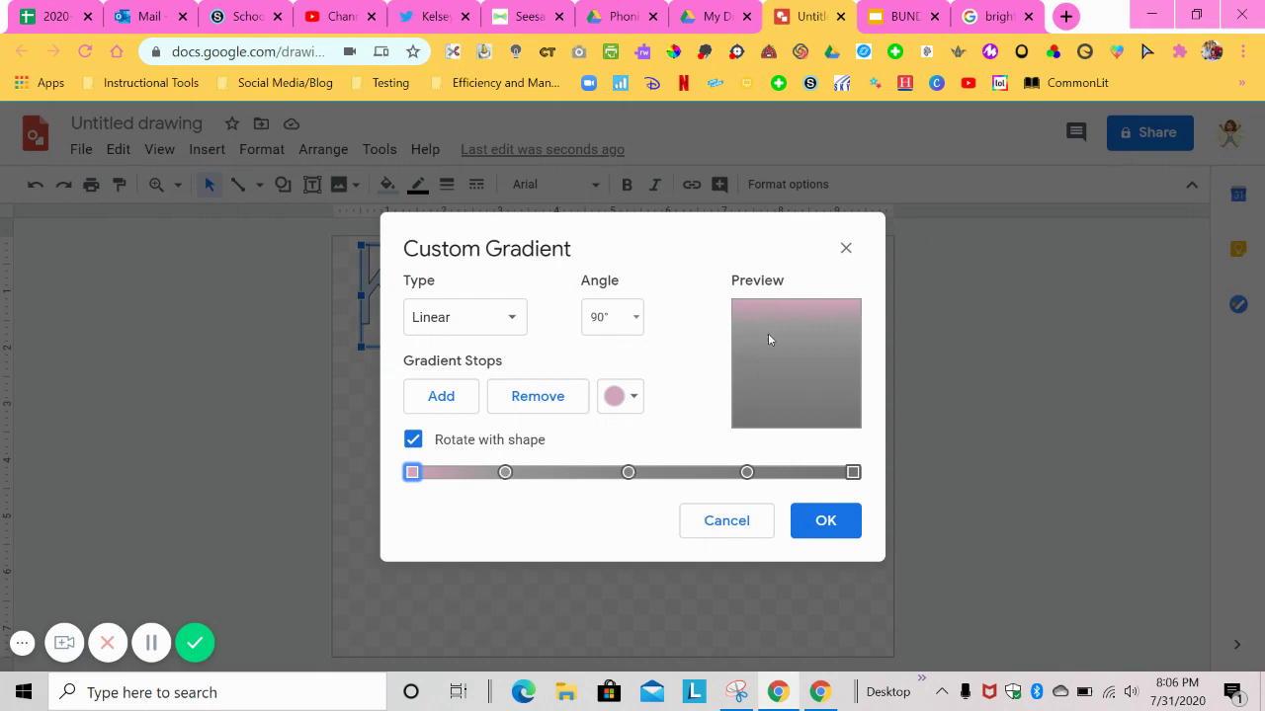
Colour the second stop light purple and the third stop light blue
{"action": "left_click", "coordinate": [503, 473]}
{"action": "left_click", "coordinate": [625, 395]}
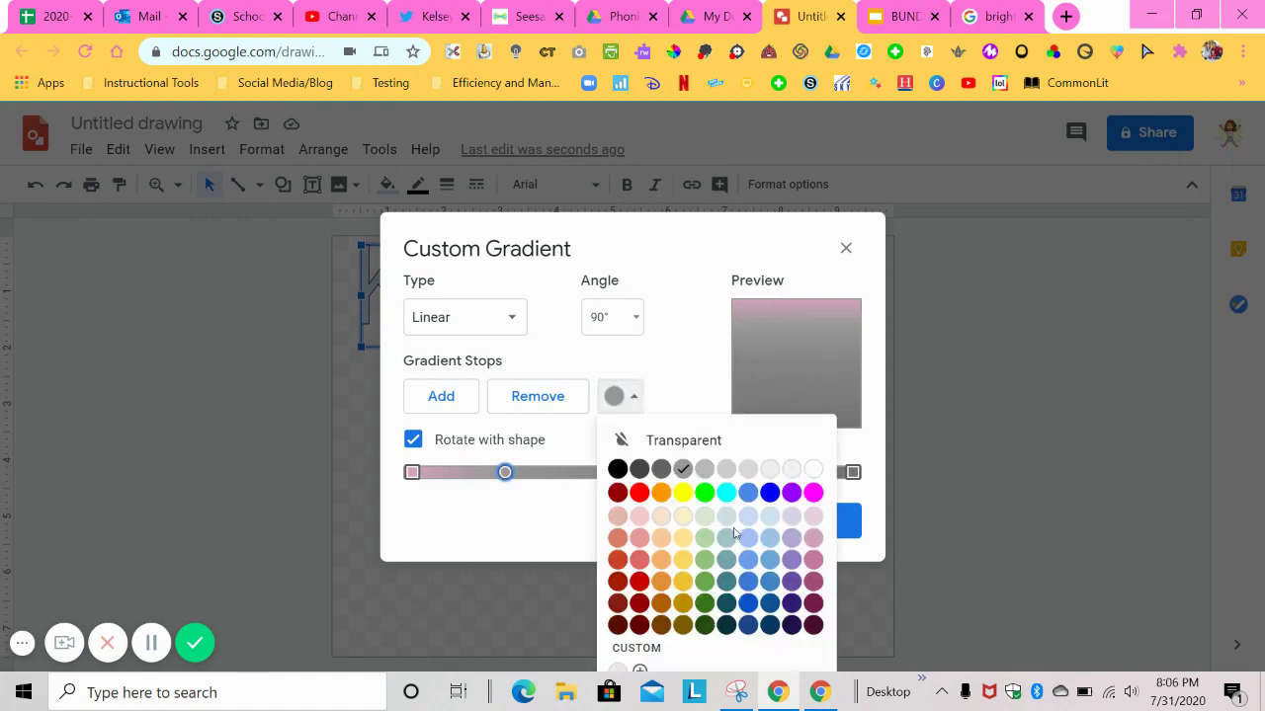
{"action": "left_click", "coordinate": [792, 538]}
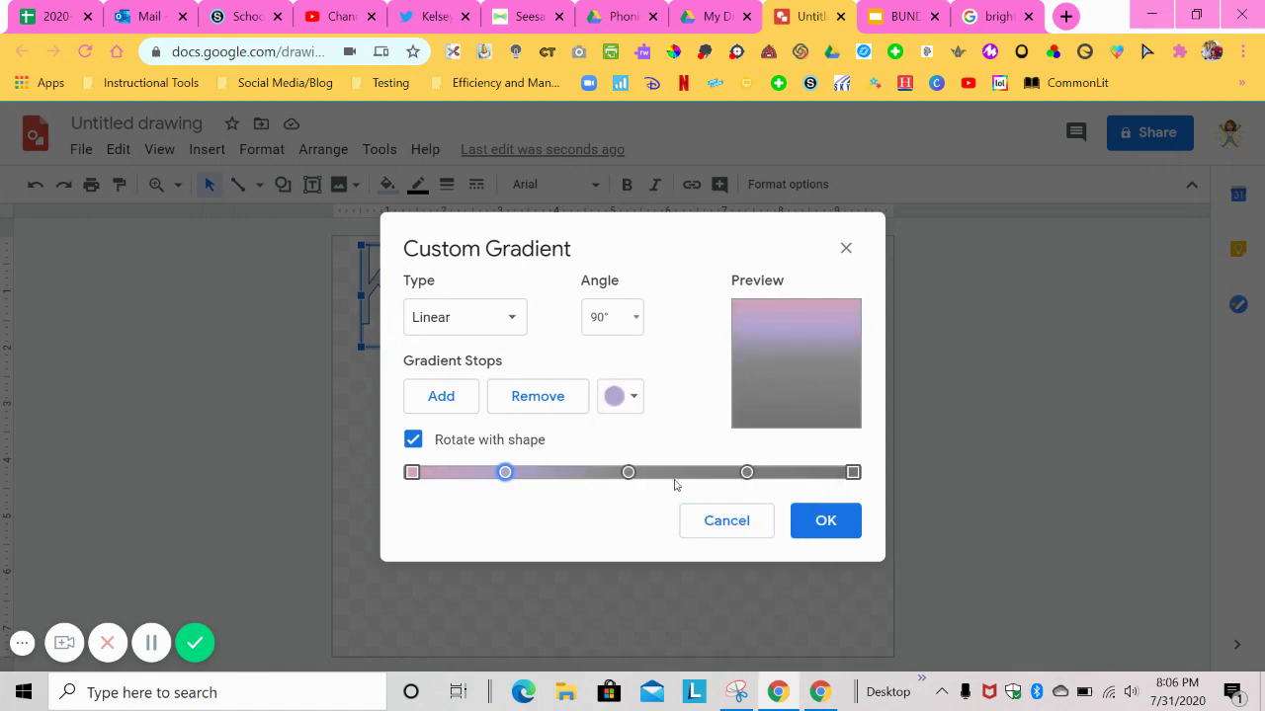
{"action": "left_click", "coordinate": [628, 474]}
{"action": "left_click", "coordinate": [632, 399]}
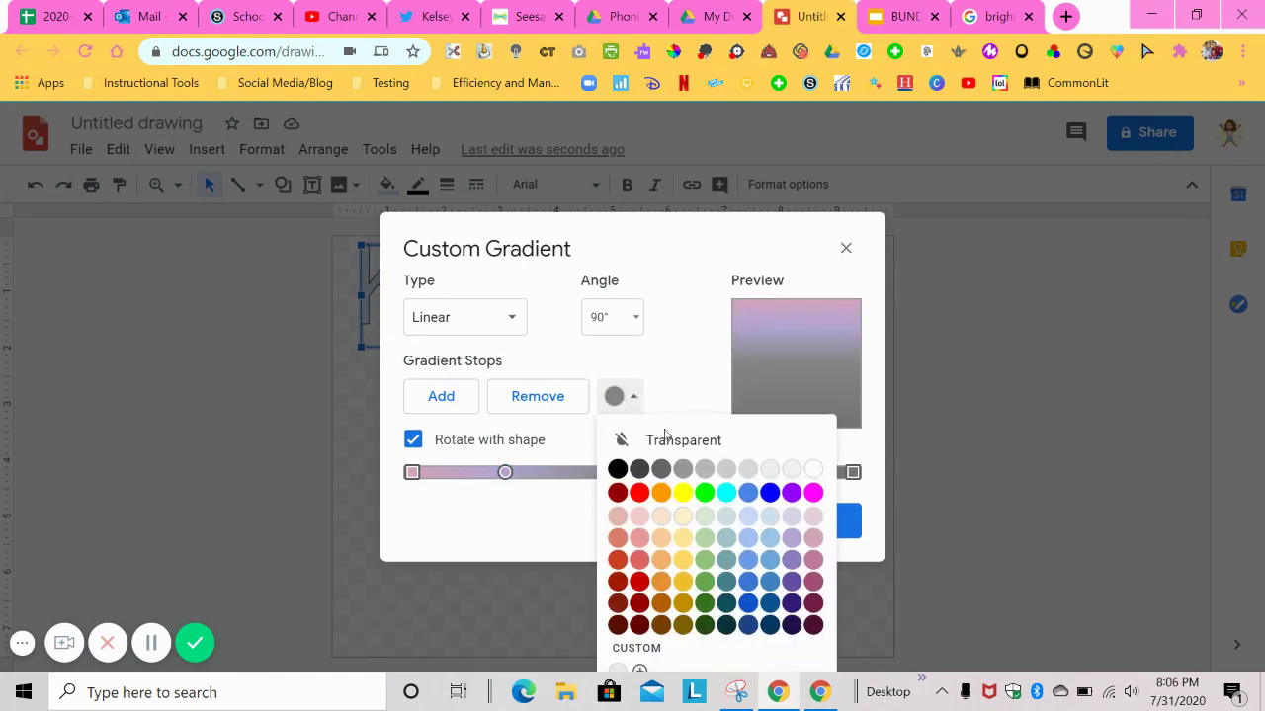
{"action": "left_click", "coordinate": [770, 537]}
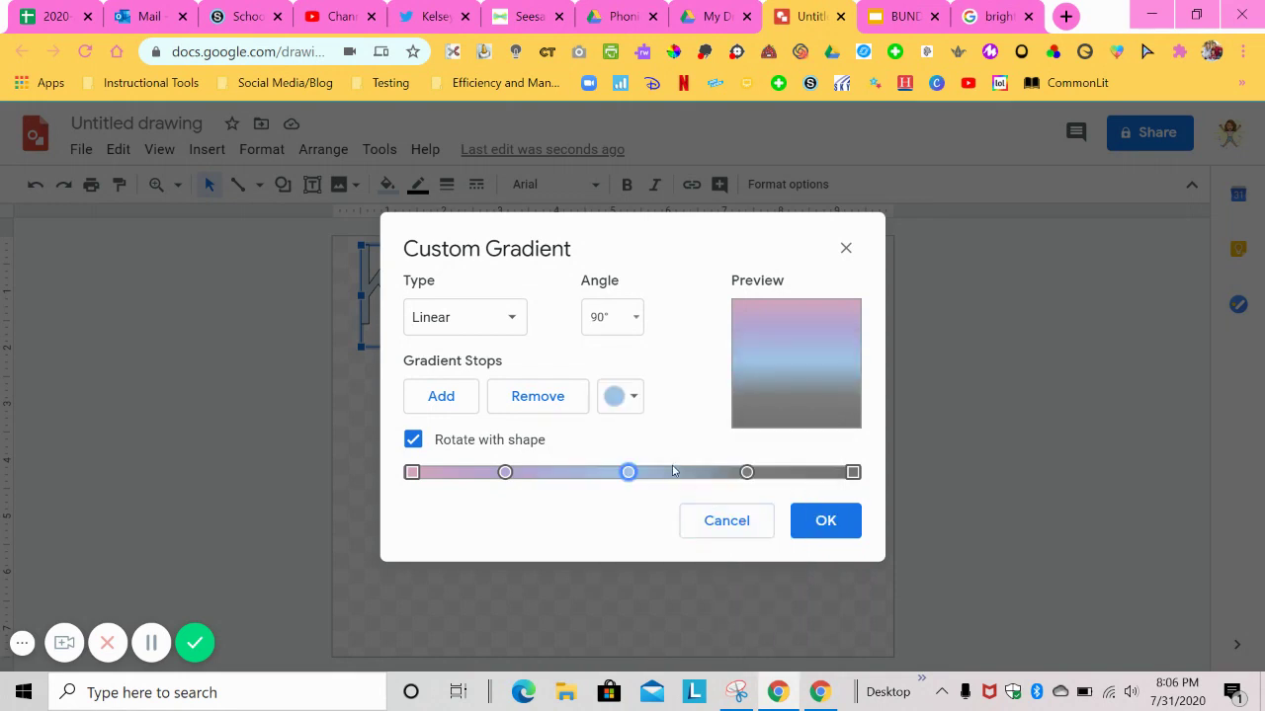
Make the fourth stop light grey-blue and the last light red, then nudge the middle stops right
{"action": "left_click", "coordinate": [748, 473]}
{"action": "left_click", "coordinate": [621, 400]}
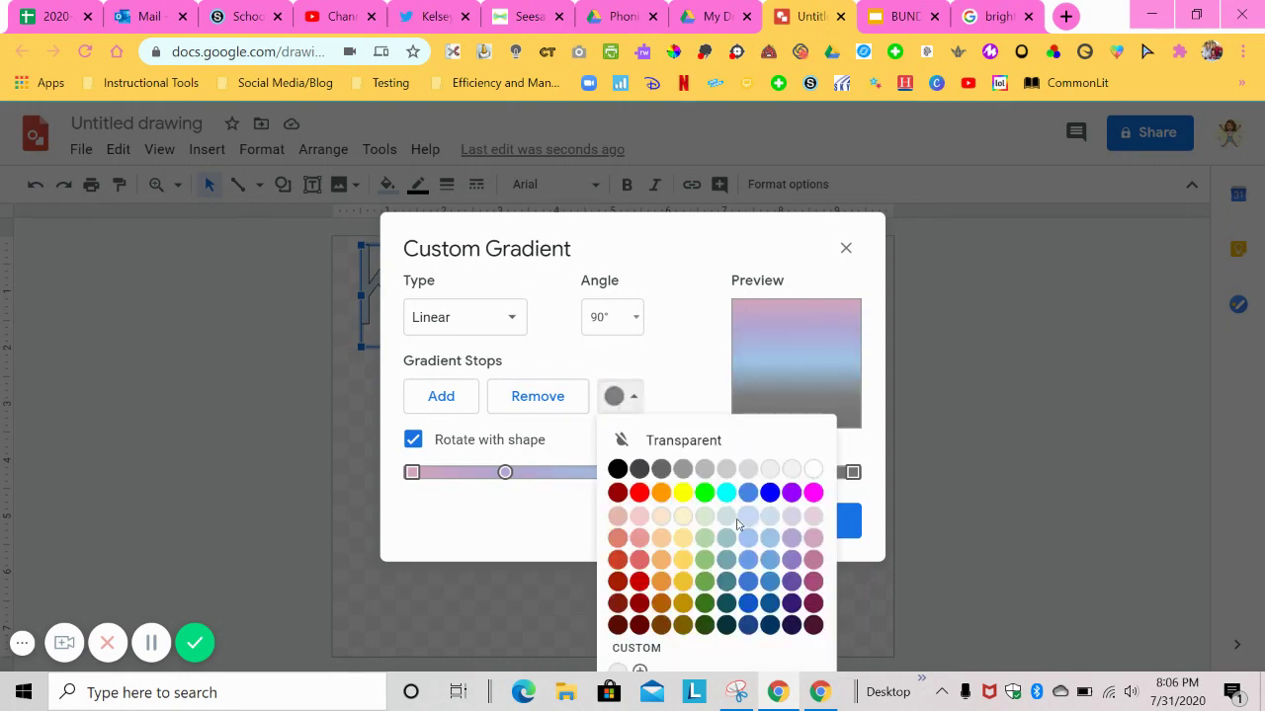
{"action": "left_click", "coordinate": [726, 539]}
{"action": "left_click", "coordinate": [853, 473]}
{"action": "left_click", "coordinate": [621, 397]}
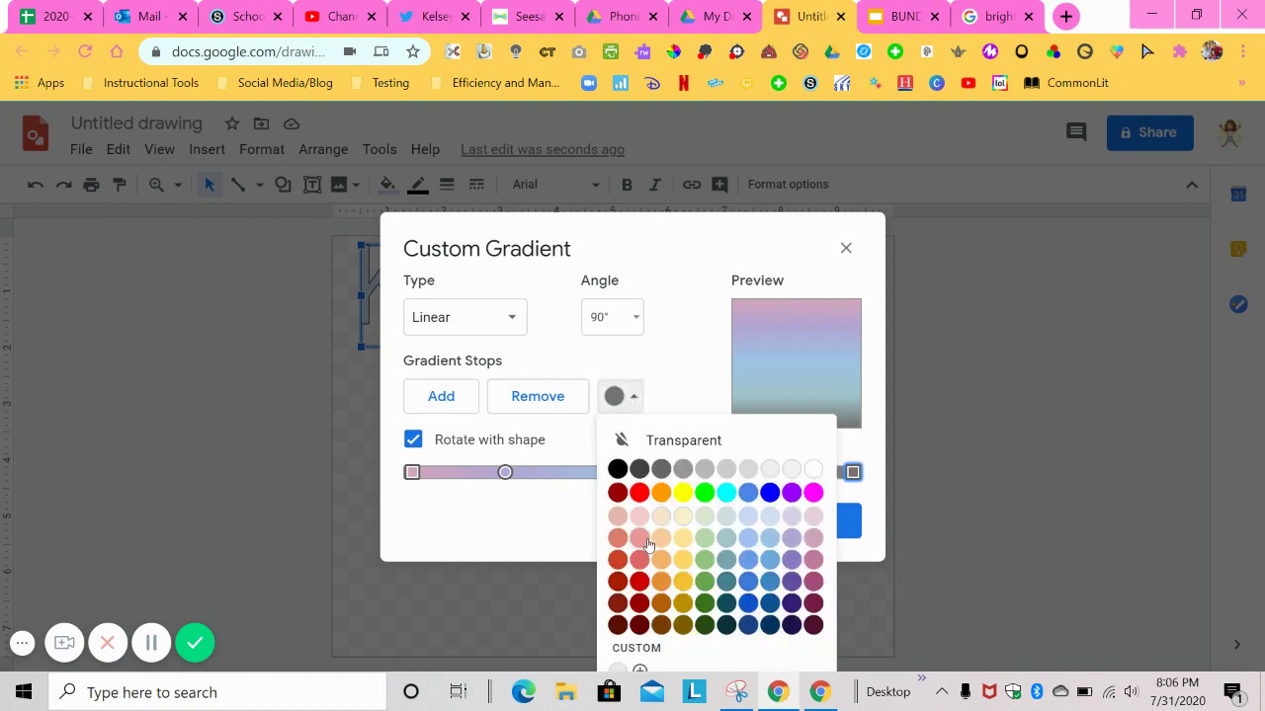
{"action": "left_click", "coordinate": [639, 538]}
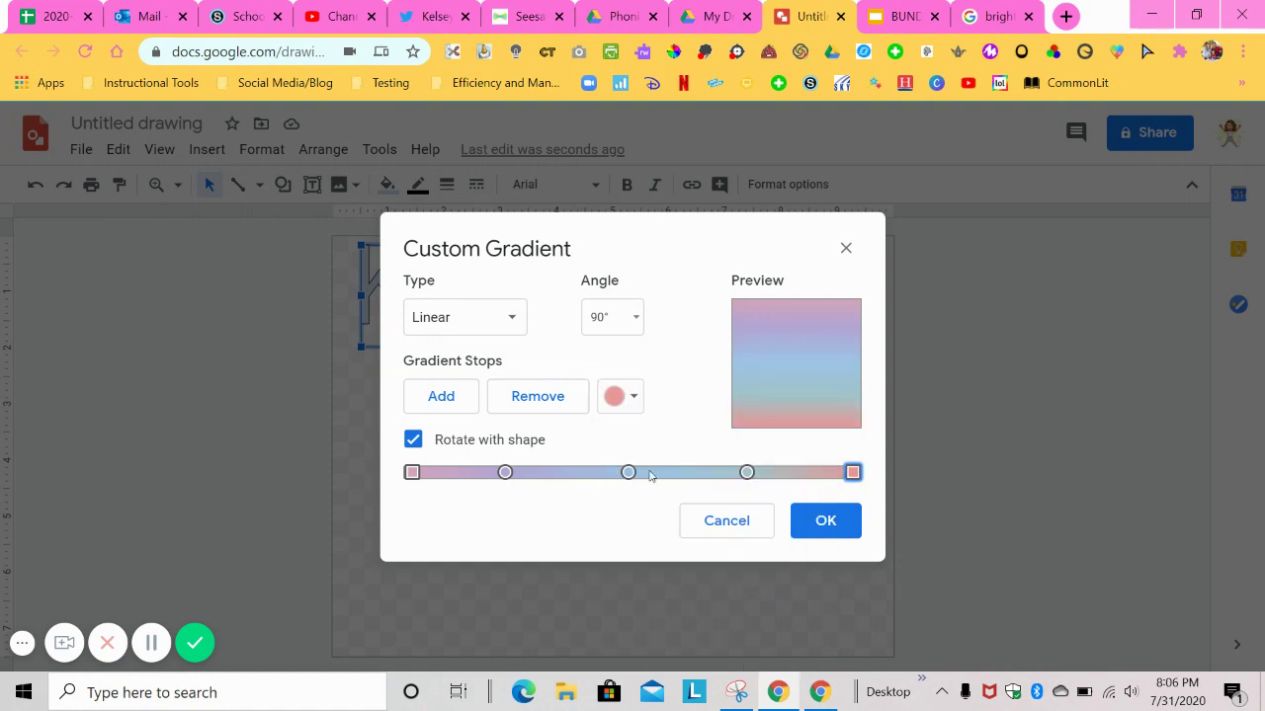
{"action": "mouse_move", "coordinate": [629, 473]}
{"action": "left_mouse_down"}
{"action": "mouse_move", "coordinate": [540, 472]}
{"action": "mouse_move", "coordinate": [655, 472]}
{"action": "mouse_move", "coordinate": [620, 472]}
{"action": "mouse_move", "coordinate": [637, 472]}
{"action": "left_mouse_up"}
{"action": "left_click_drag", "start_coordinate": [747, 473], "coordinate": [756, 473]}
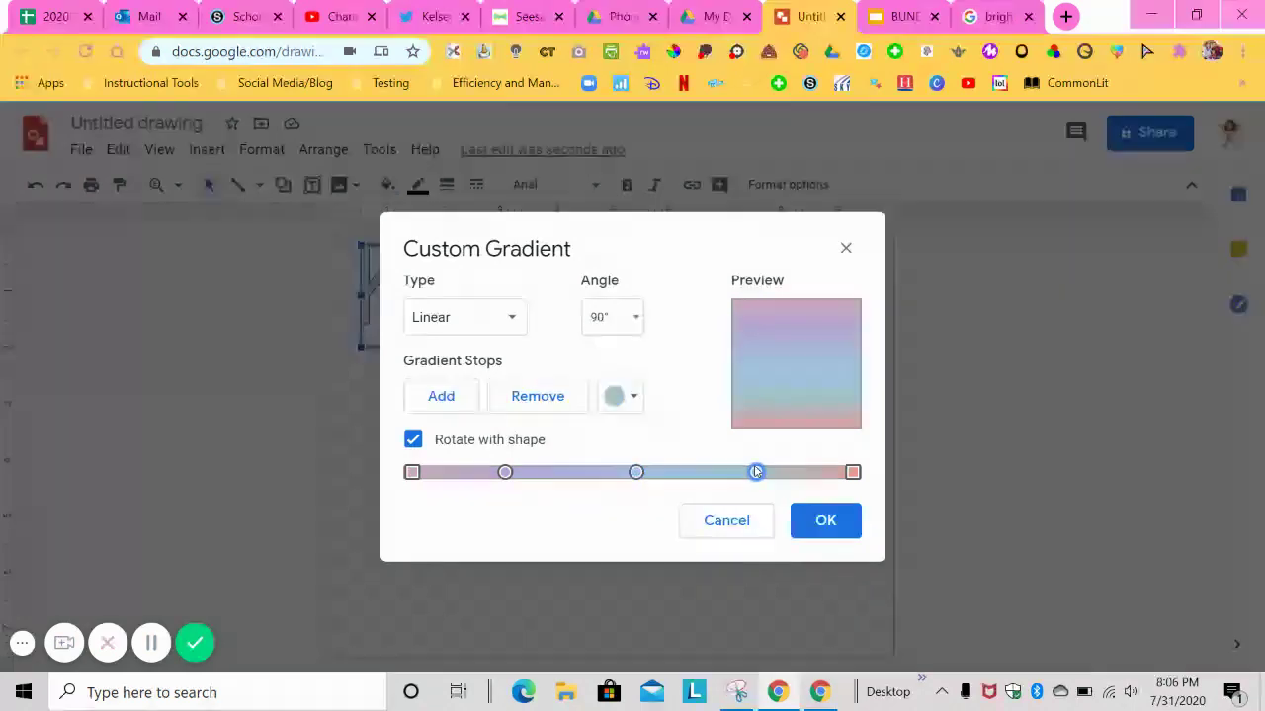
Switch the gradient to radial with its centre at the top left
{"action": "left_click", "coordinate": [485, 324]}
{"action": "left_click", "coordinate": [477, 399]}
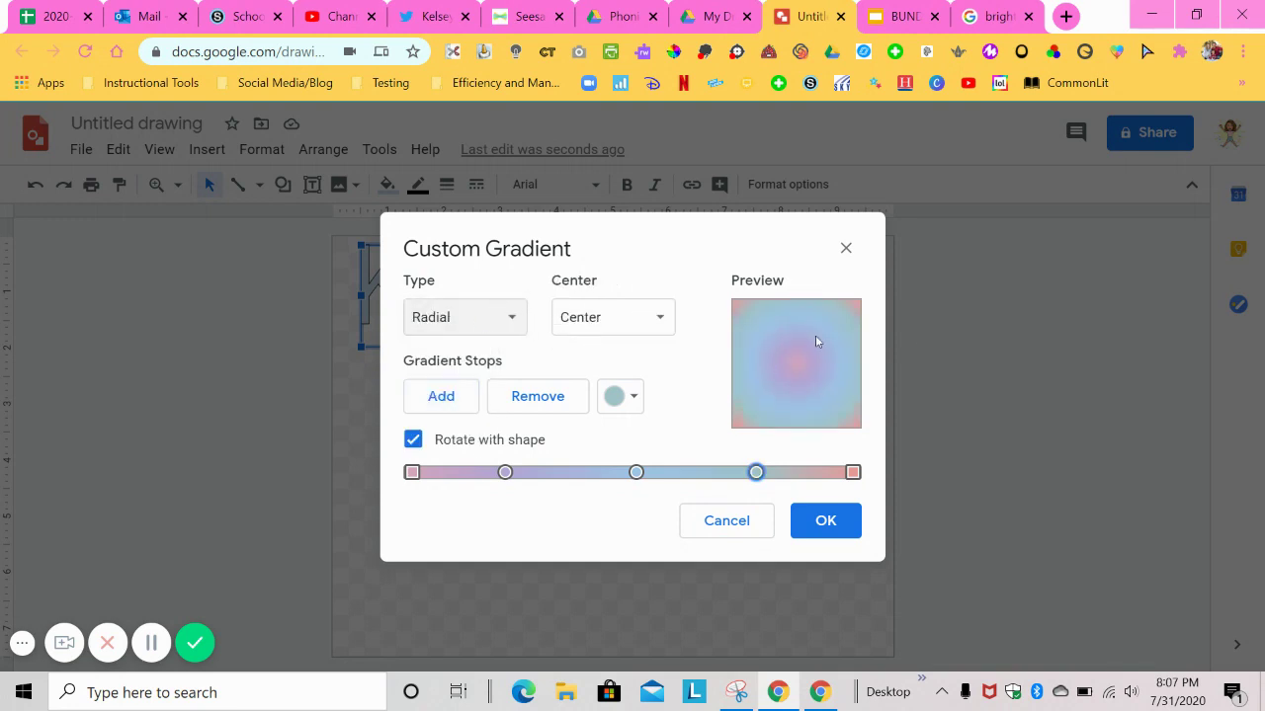
{"action": "left_click", "coordinate": [613, 316]}
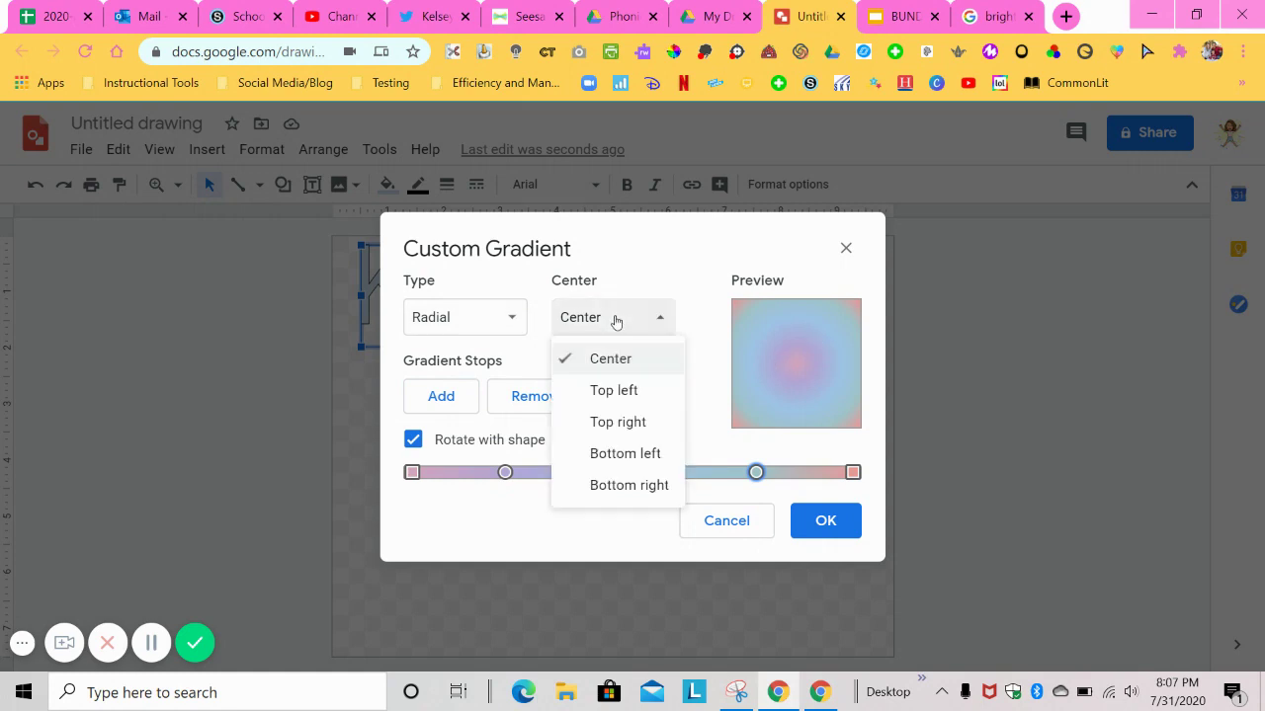
{"action": "left_click", "coordinate": [621, 393]}
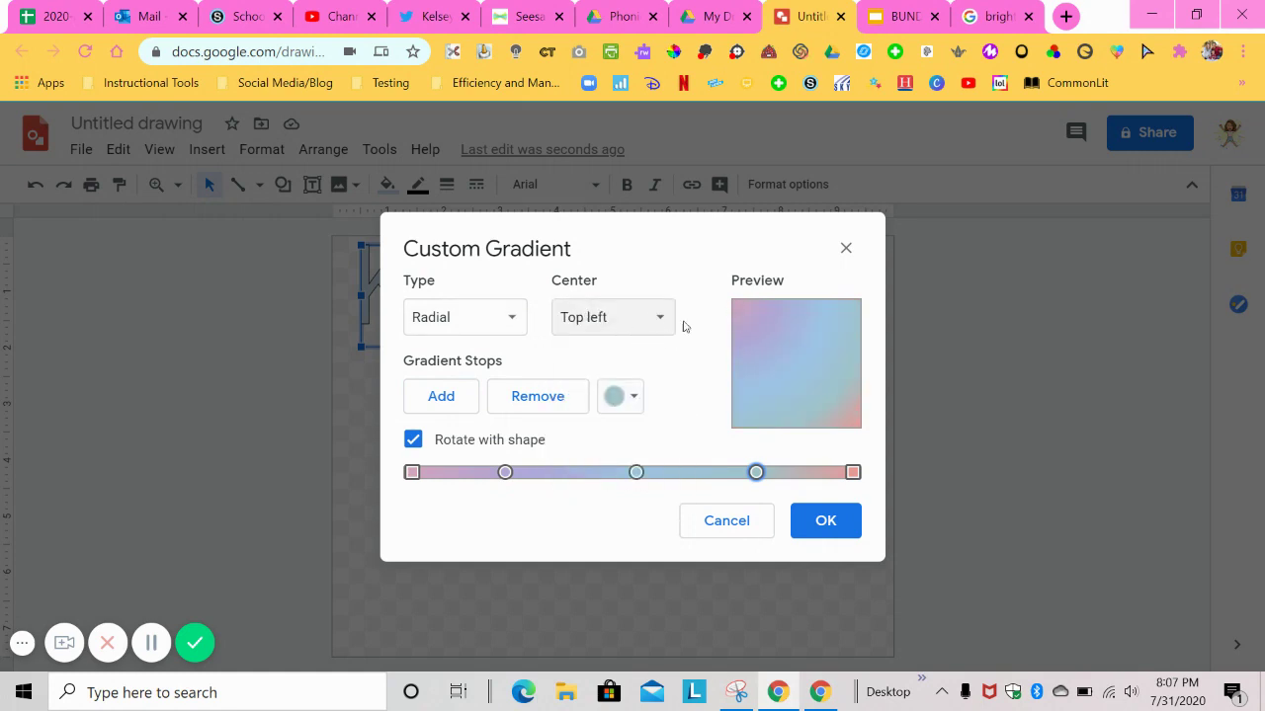
Try top-right and bottom-left centres, then settle on a bottom-right centre
{"action": "left_click", "coordinate": [642, 322]}
{"action": "left_click", "coordinate": [634, 419]}
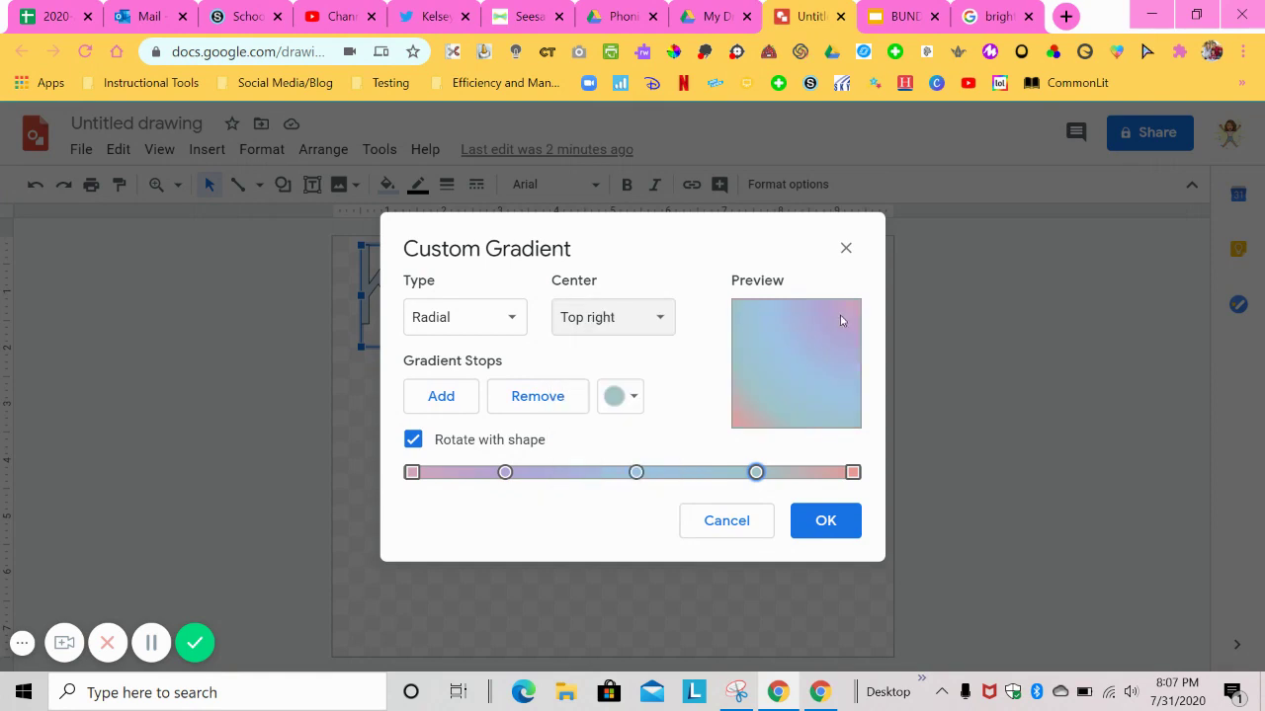
{"action": "left_click", "coordinate": [660, 318]}
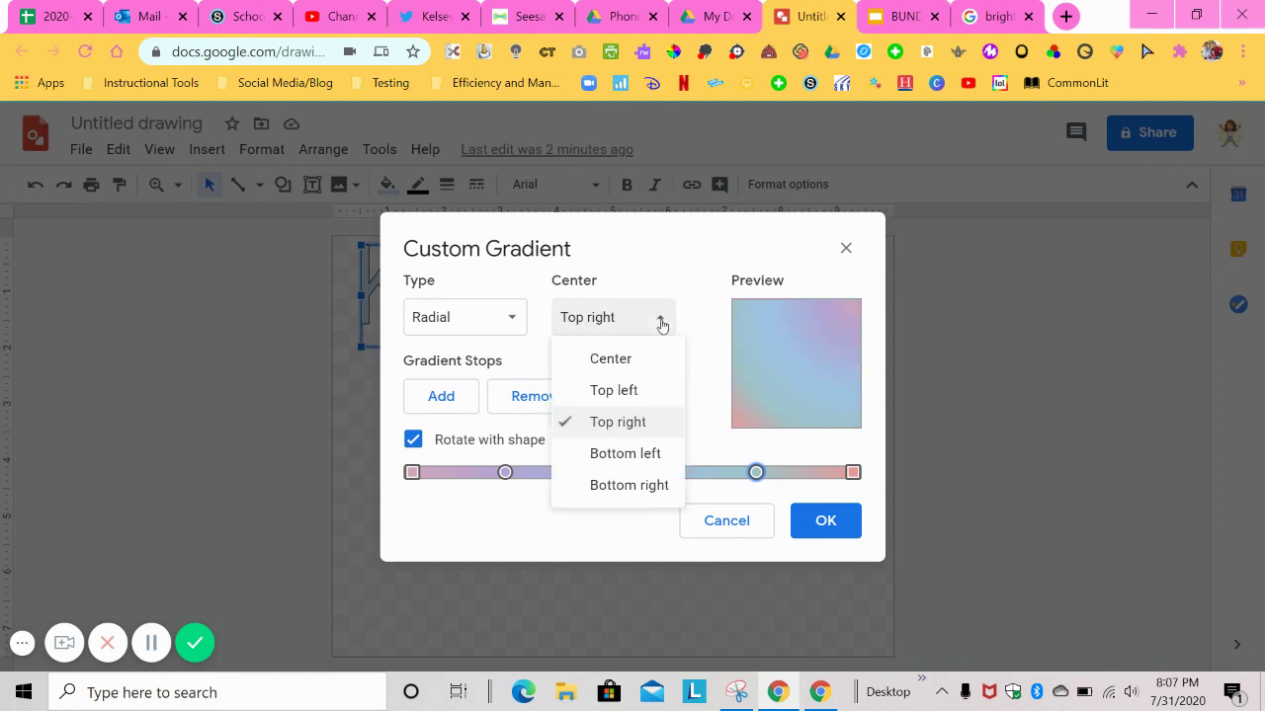
{"action": "left_click", "coordinate": [643, 444]}
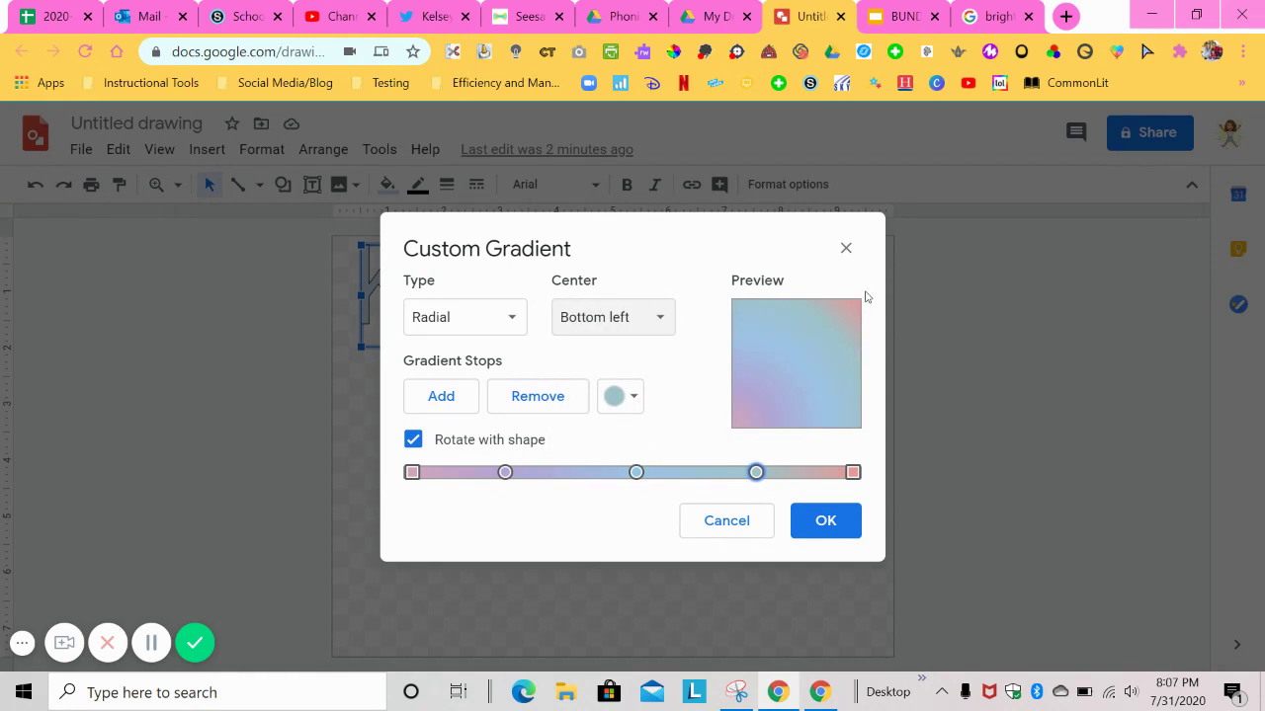
{"action": "left_click", "coordinate": [585, 316]}
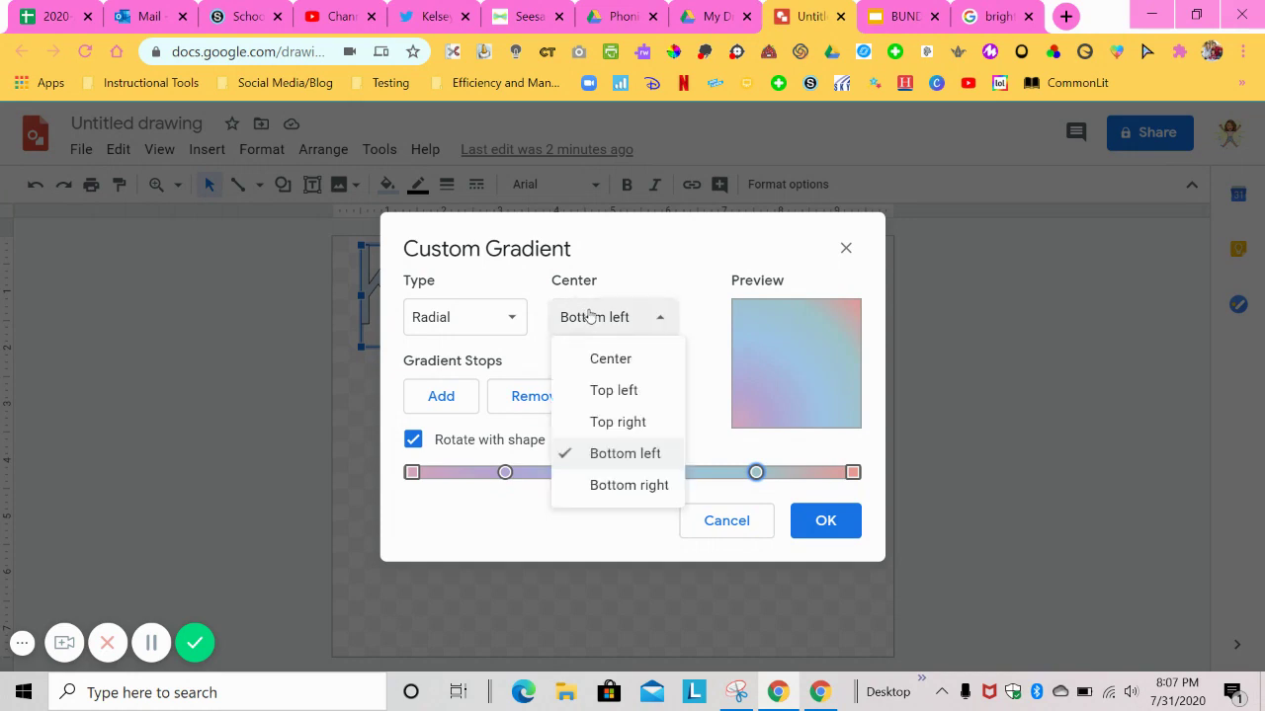
{"action": "left_click", "coordinate": [635, 486]}
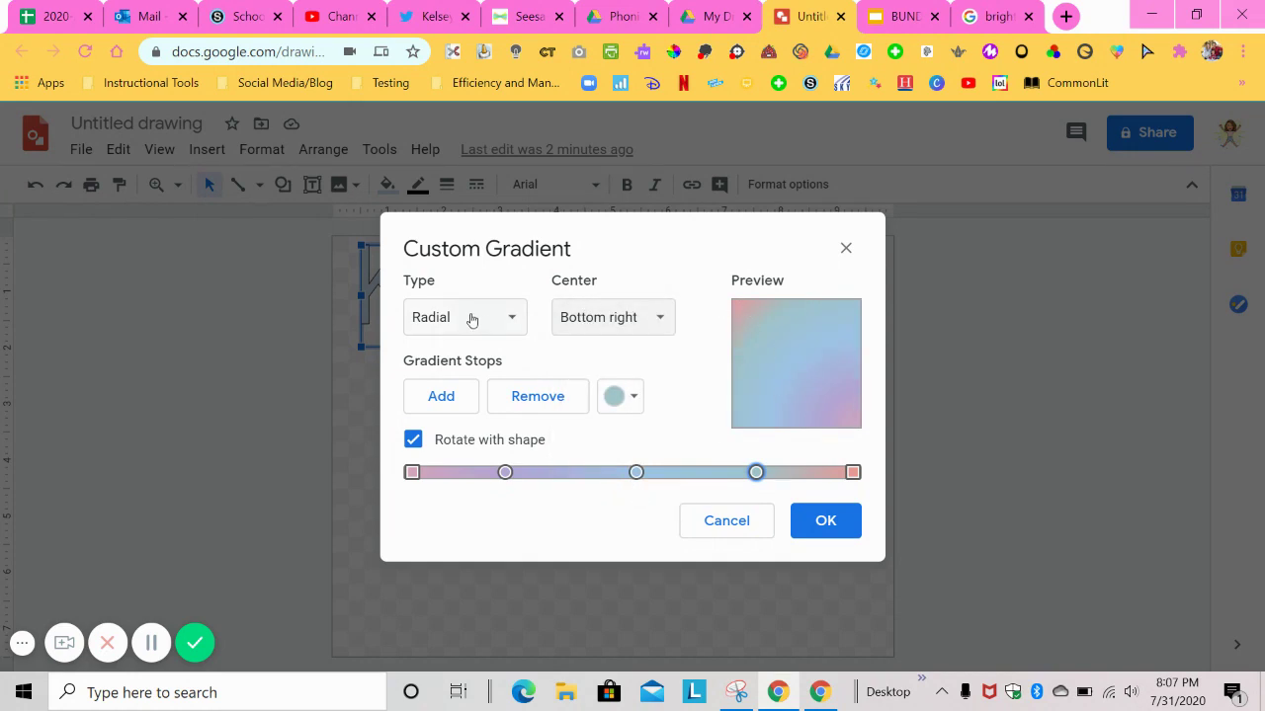
Change the gradient back to linear and angle it at 225°, passing through 180°
{"action": "left_click", "coordinate": [471, 319]}
{"action": "left_click", "coordinate": [465, 362]}
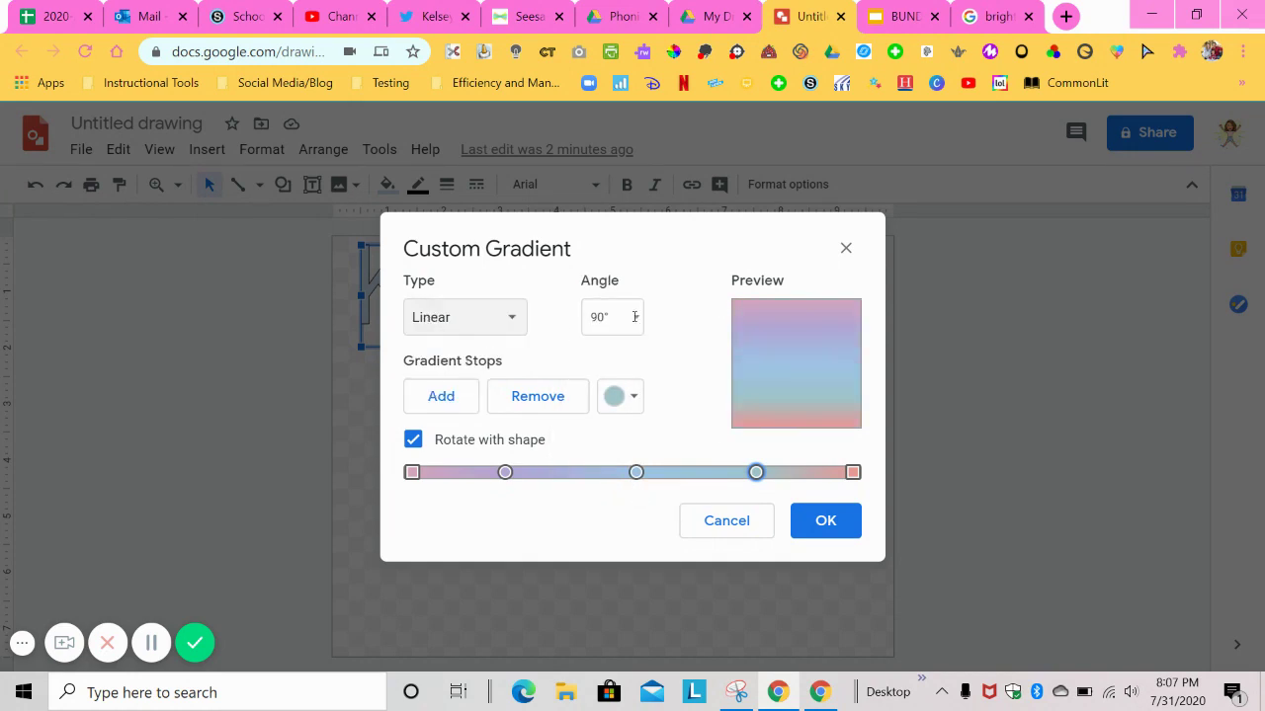
{"action": "left_click", "coordinate": [635, 319]}
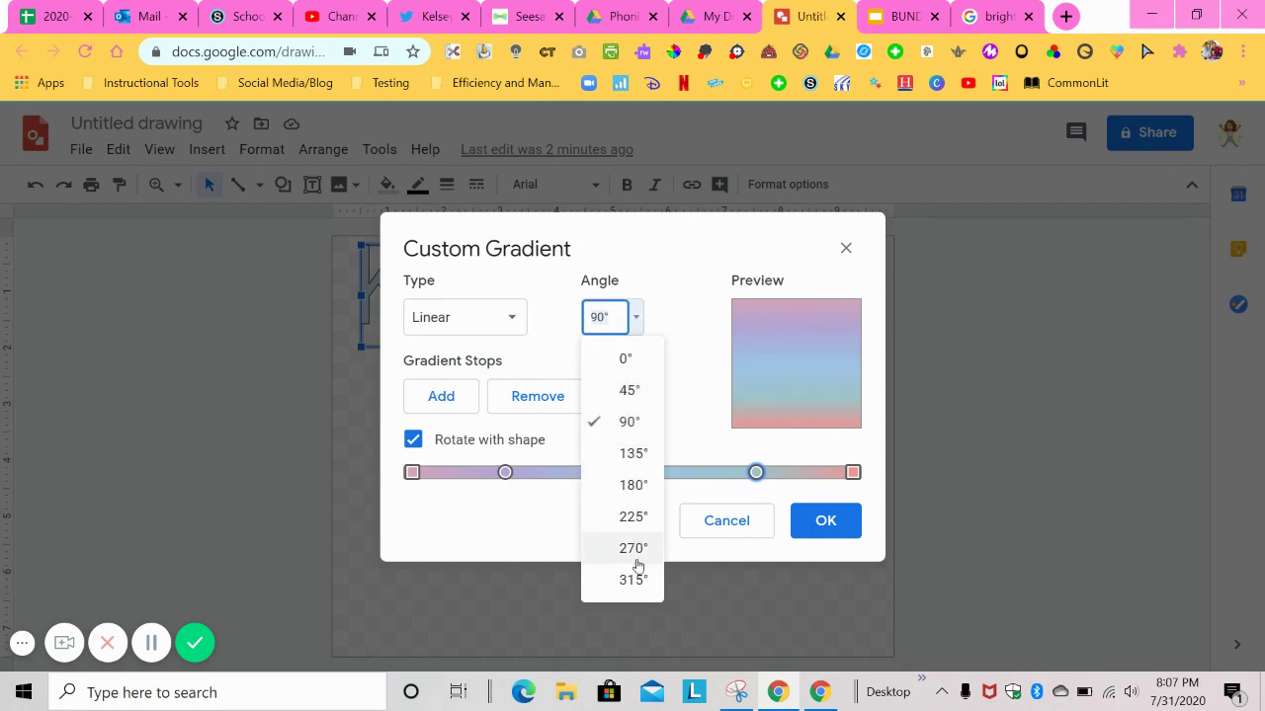
{"action": "left_click", "coordinate": [638, 485]}
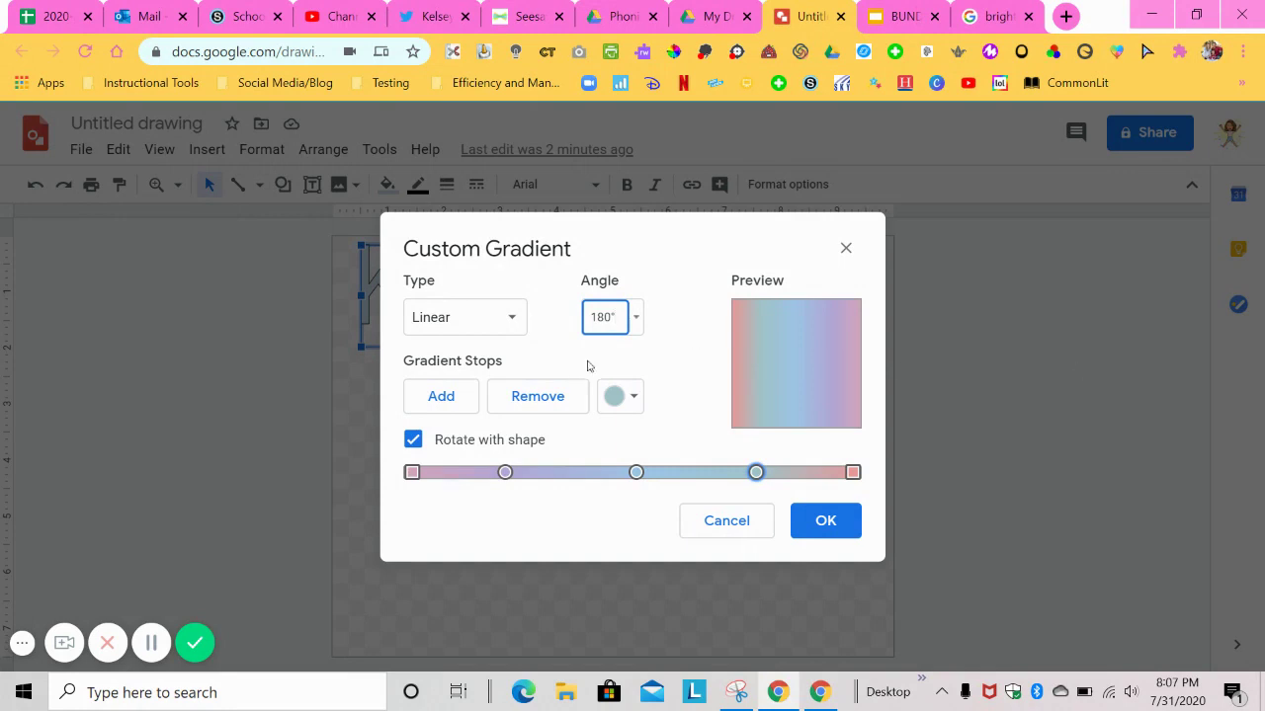
{"action": "left_click", "coordinate": [636, 320]}
{"action": "left_click", "coordinate": [635, 517]}
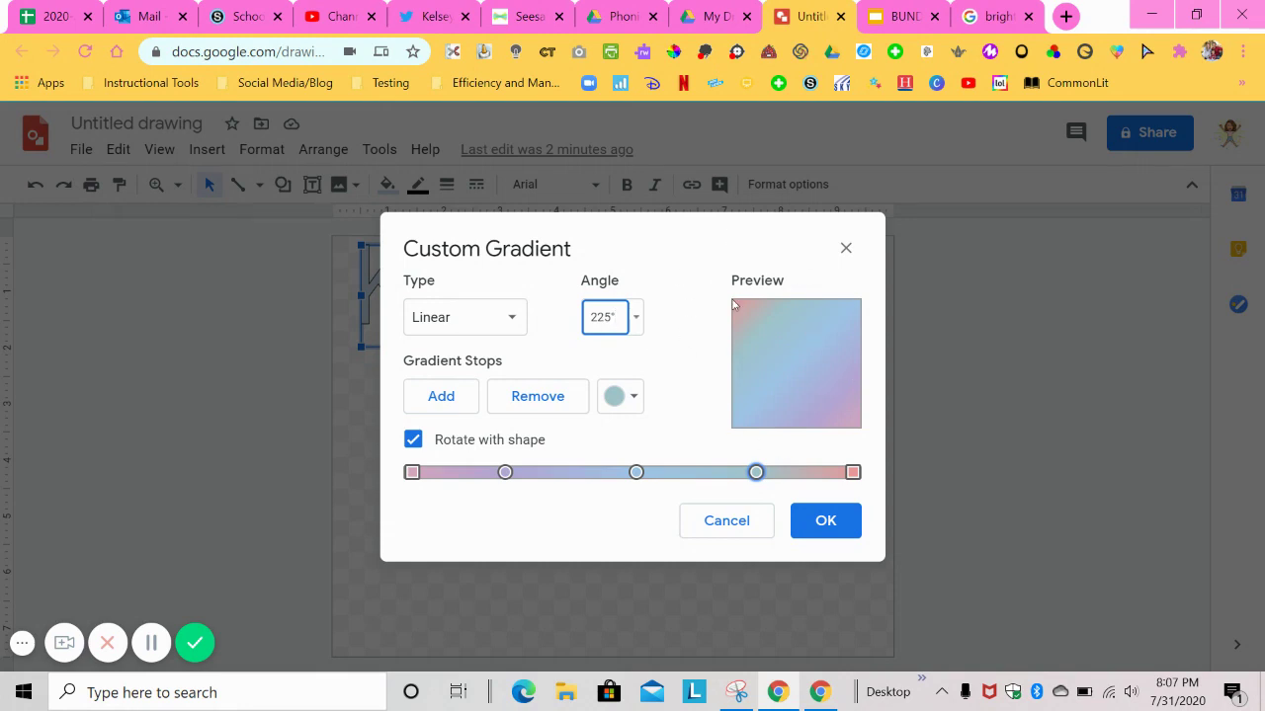
Open the gradient stop's colour palette, dismiss it unchanged, and reopen it
{"action": "left_click", "coordinate": [629, 399]}
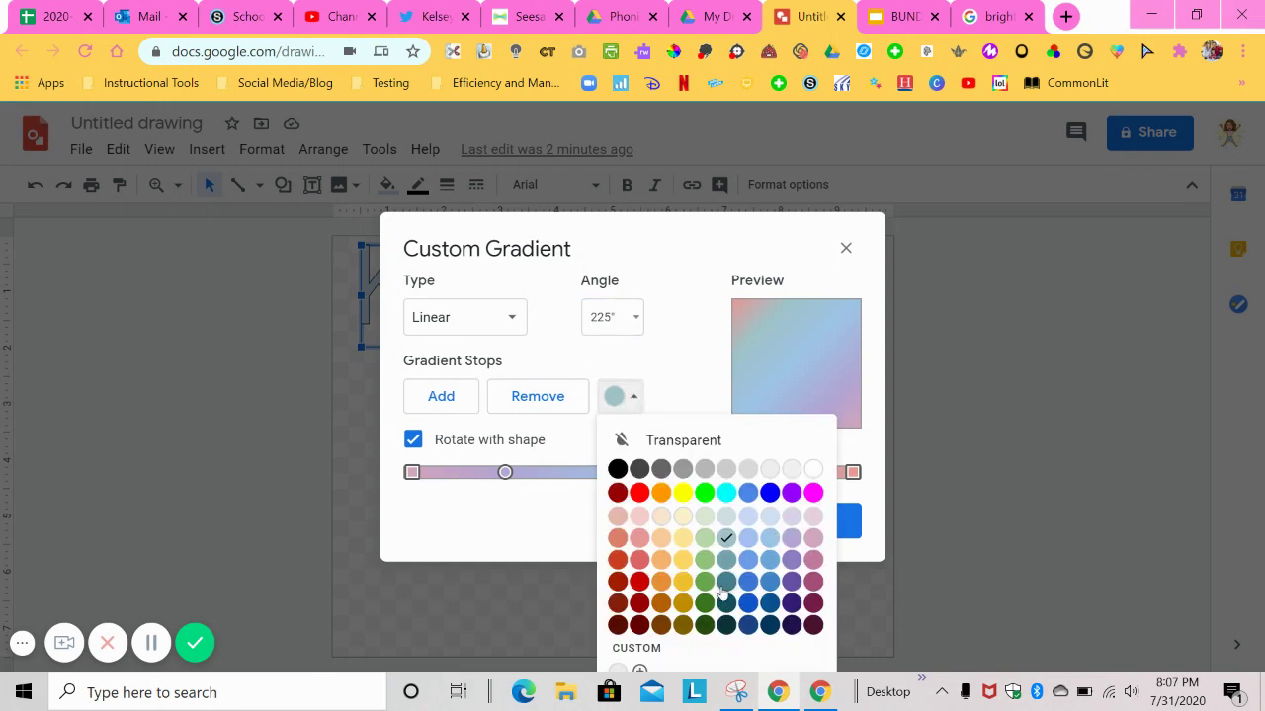
{"action": "left_click", "coordinate": [675, 396]}
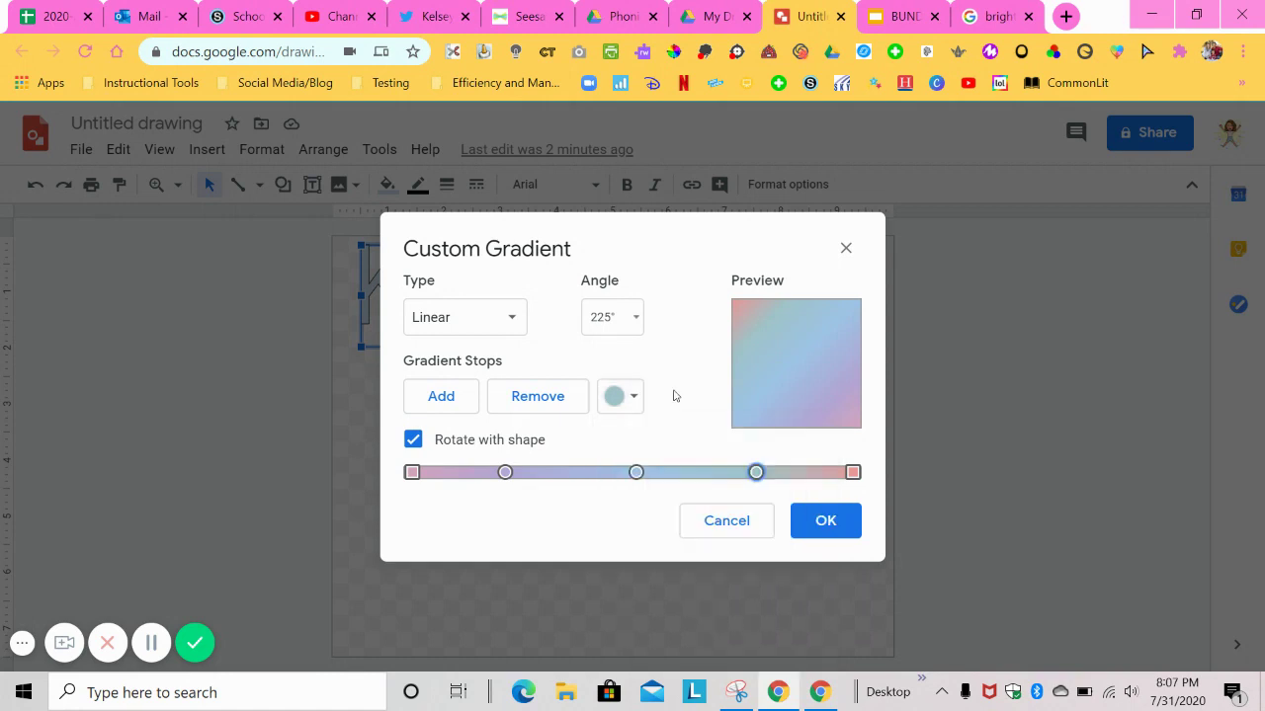
{"action": "left_click", "coordinate": [636, 398]}
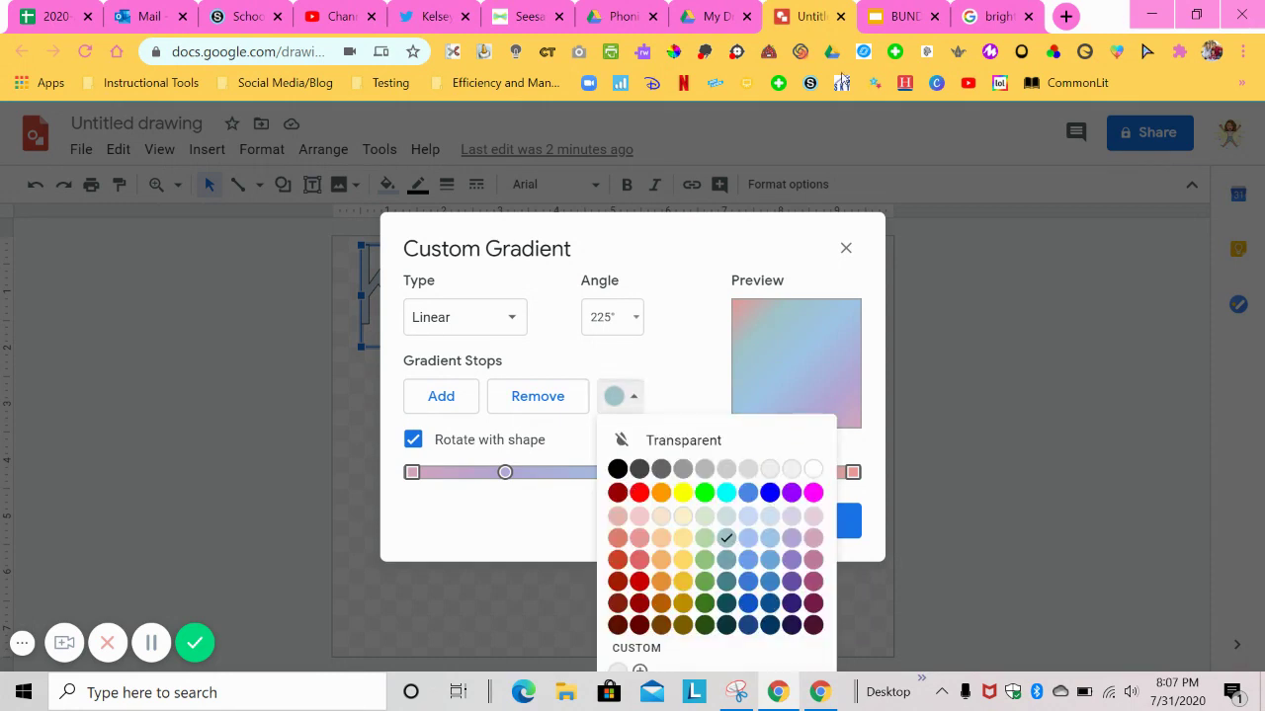
Go to the image results and search for 'bright pastel colors'
{"action": "left_click", "coordinate": [974, 14]}
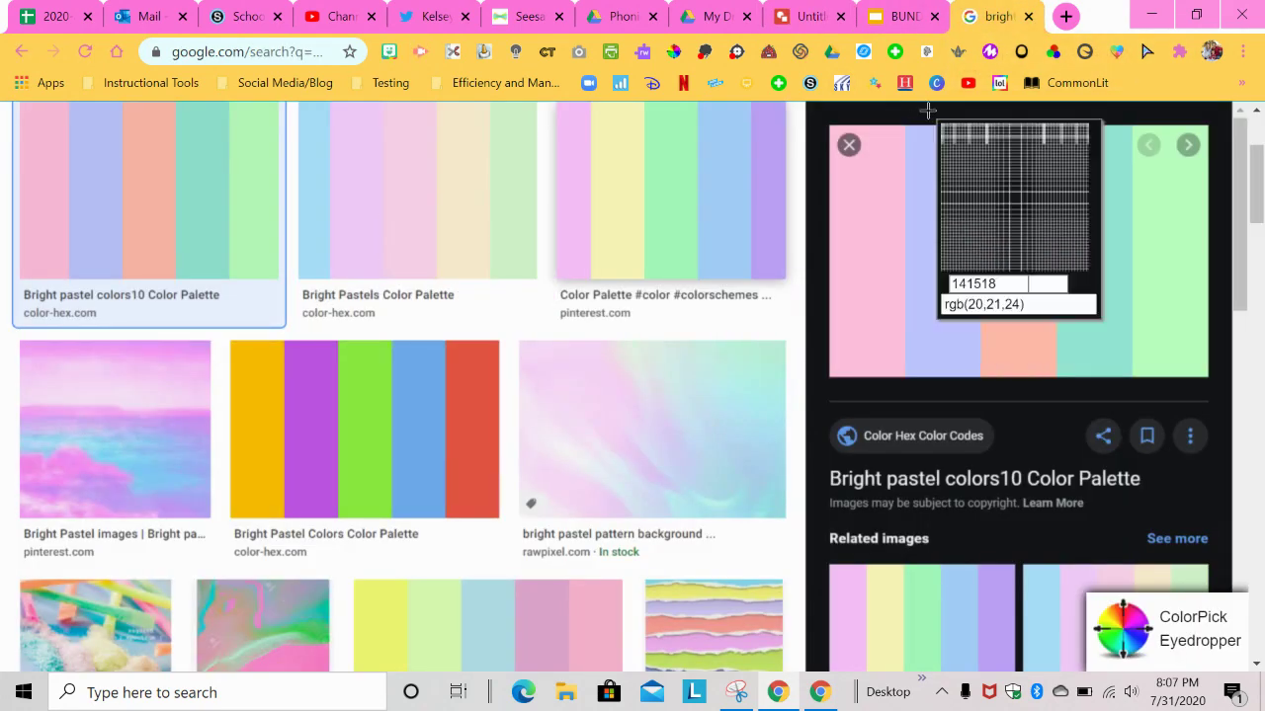
{"action": "scroll", "coordinate": [1256, 210], "scroll_direction": "up", "scroll_amount": 2}
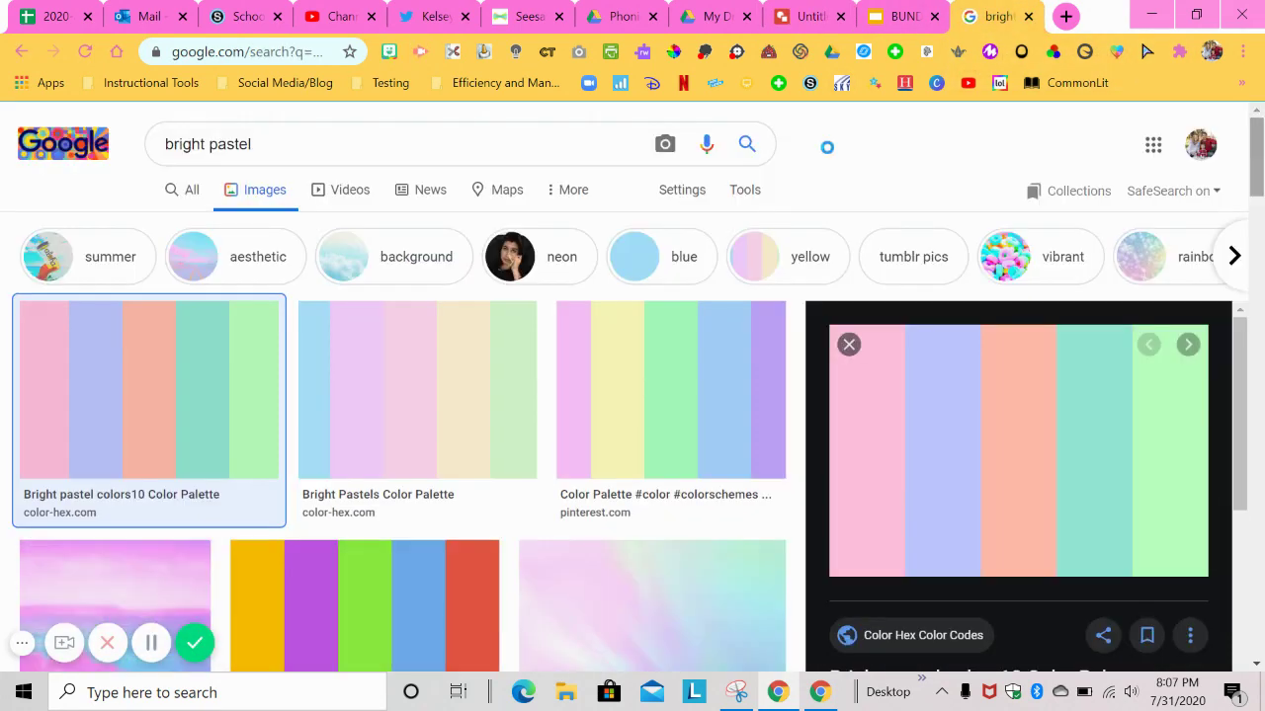
{"action": "left_click", "coordinate": [411, 138]}
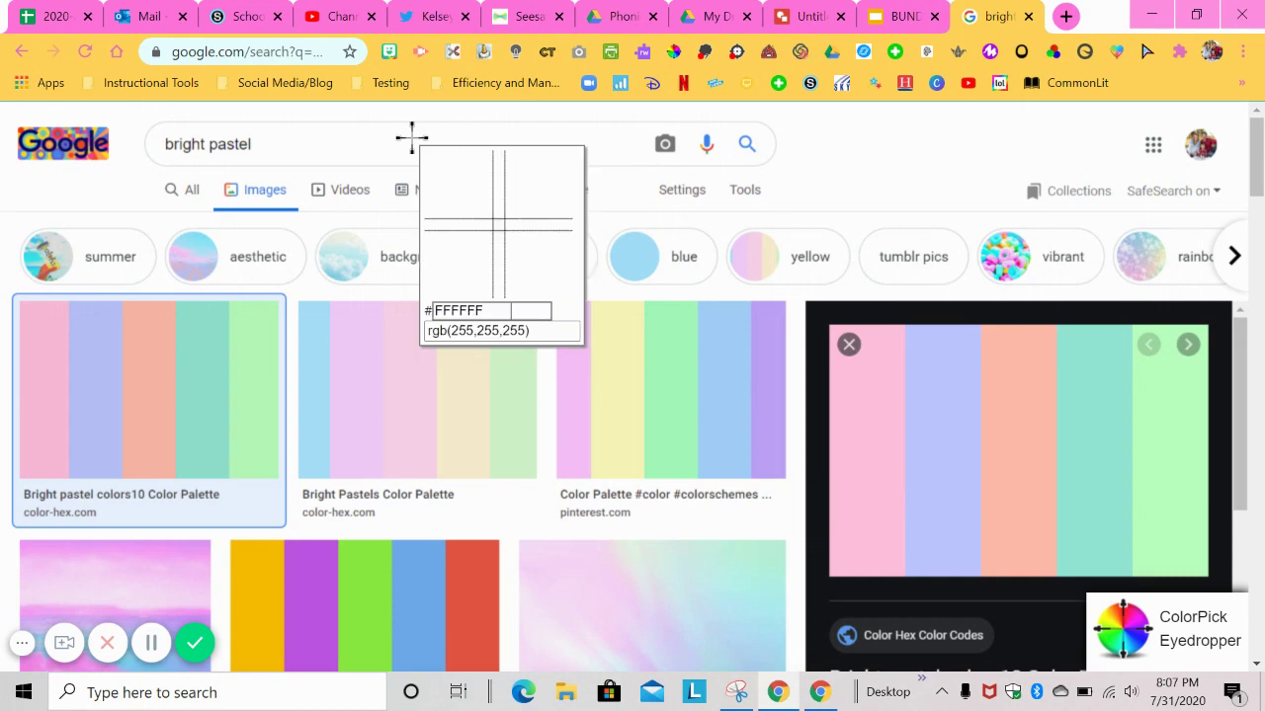
{"action": "right_click", "coordinate": [416, 143]}
{"action": "left_click", "coordinate": [637, 138]}
{"action": "left_click", "coordinate": [846, 168]}
{"action": "type", "text": "colors"}
{"action": "key", "text": "Return"}
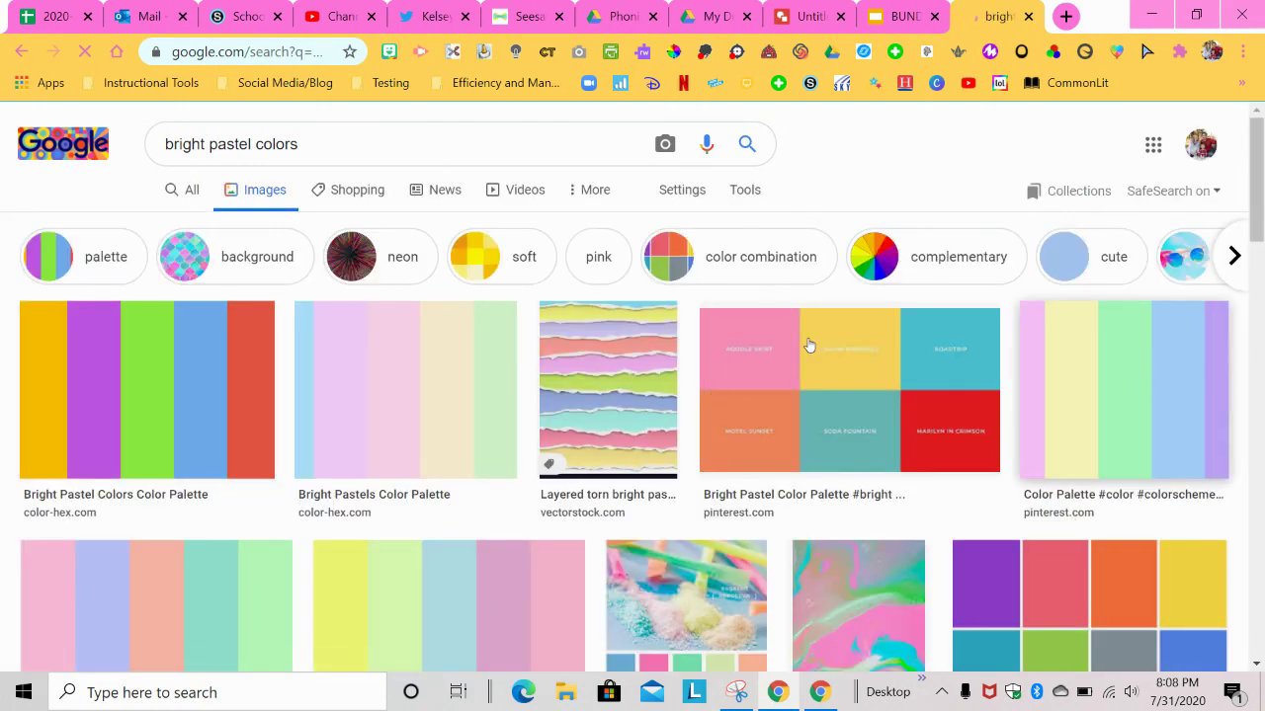
Open the Color Palette image and sample its green stripe, A9FFC0, with the eyedropper
{"action": "left_click_drag", "start_coordinate": [1260, 174], "coordinate": [1261, 176]}
{"action": "scroll", "coordinate": [1261, 176], "scroll_direction": "down", "scroll_amount": 2}
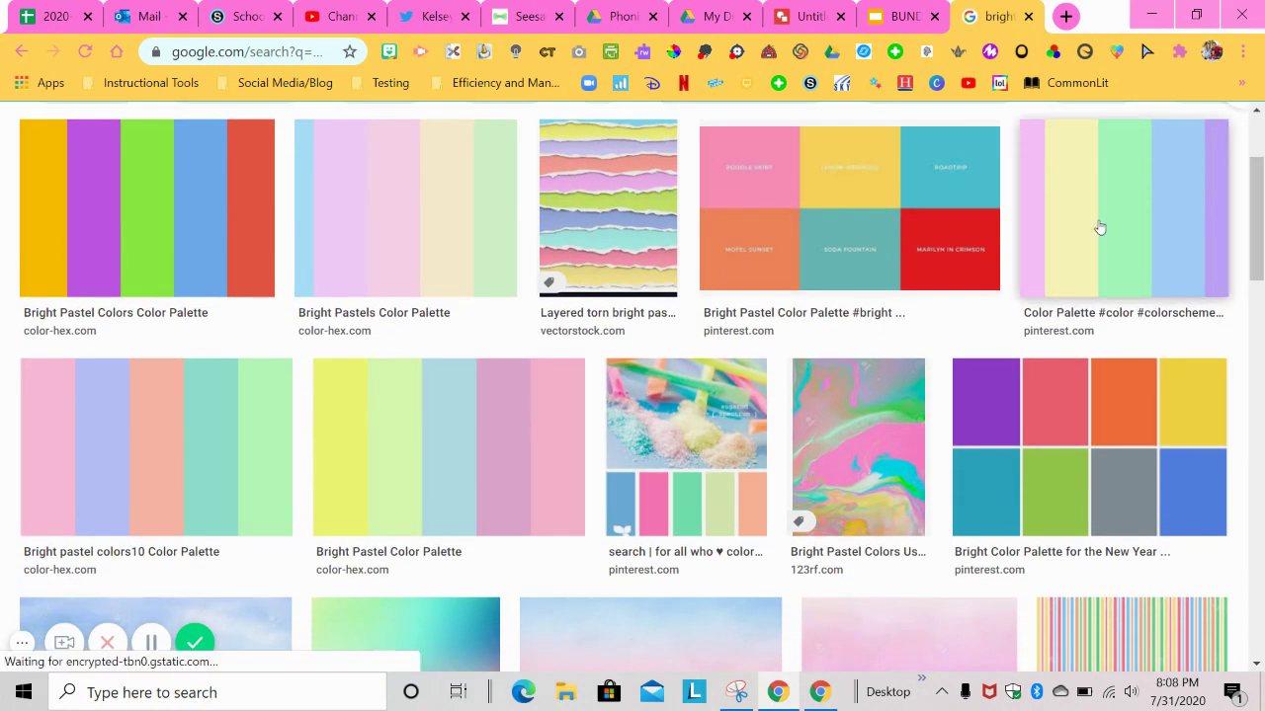
{"action": "left_click", "coordinate": [1179, 175]}
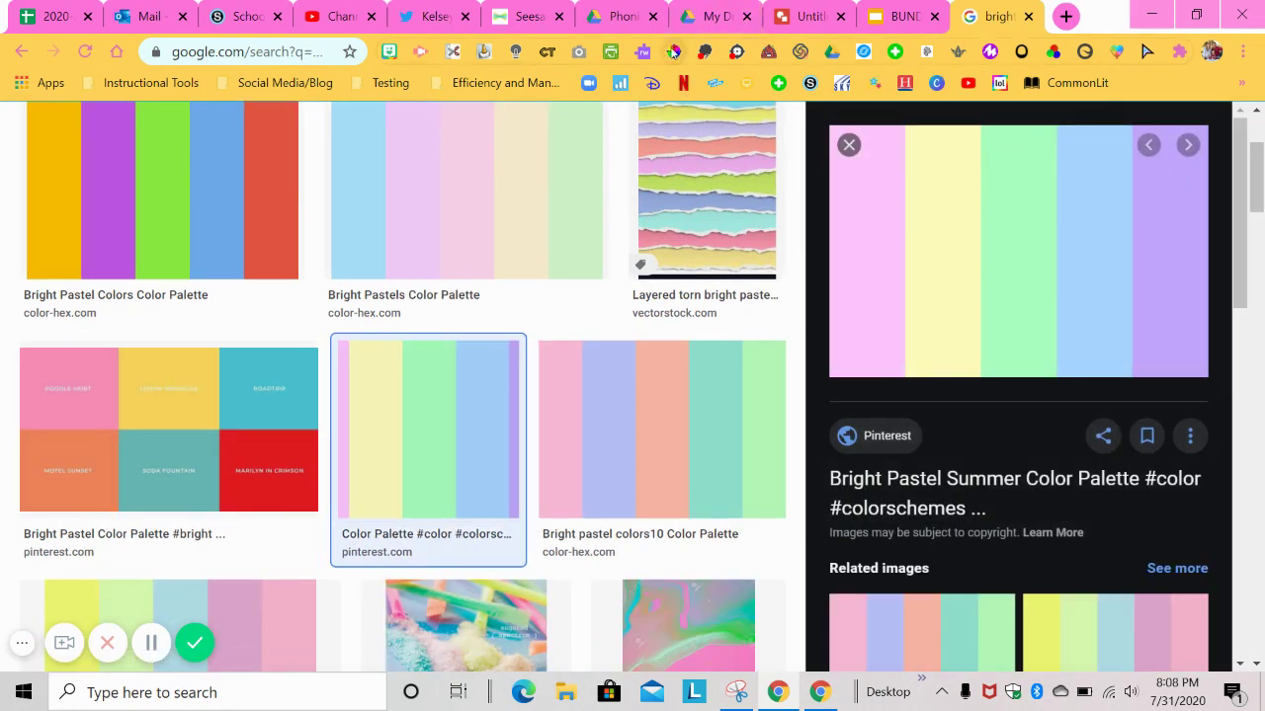
{"action": "left_click", "coordinate": [673, 52]}
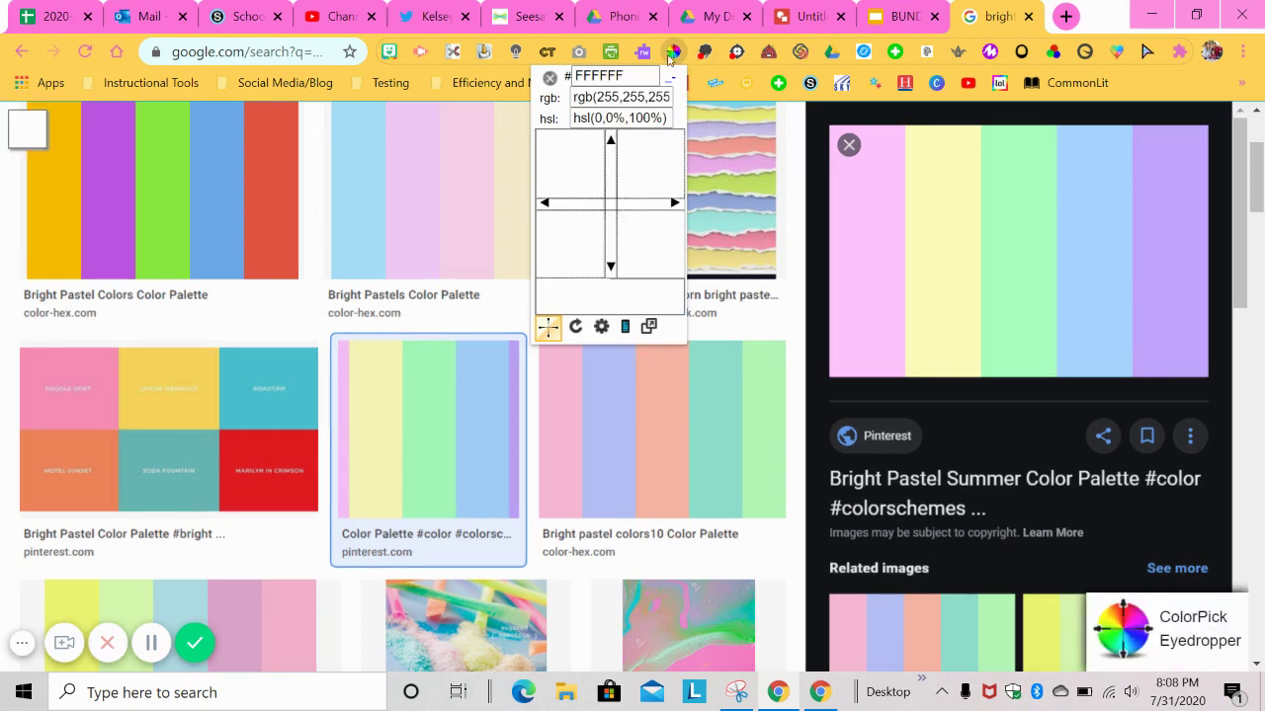
{"action": "left_click", "coordinate": [675, 54]}
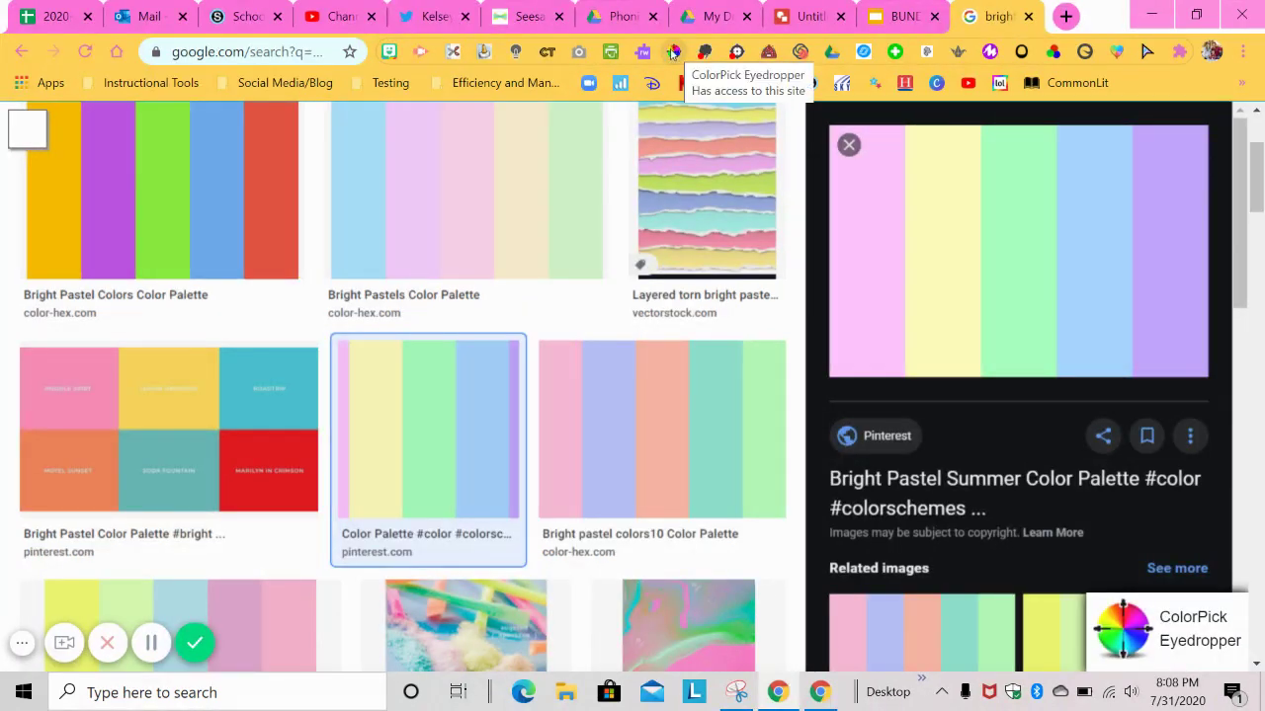
{"action": "left_click", "coordinate": [673, 54]}
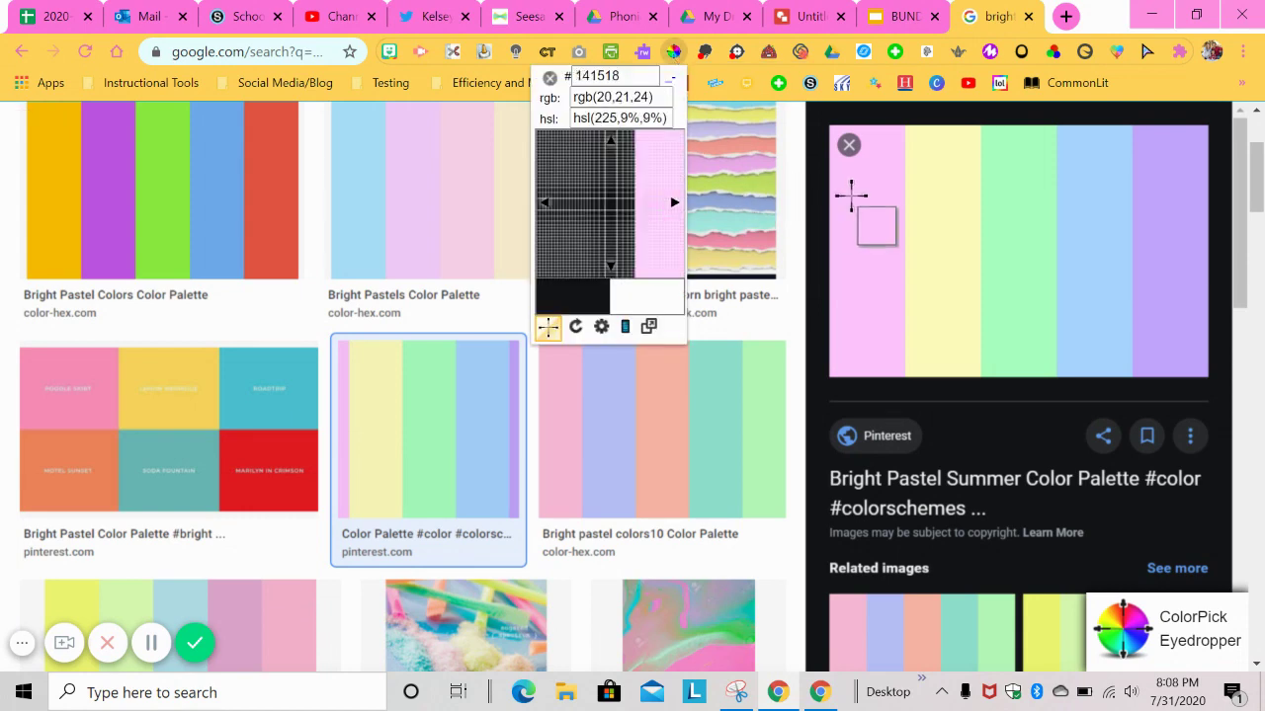
{"action": "left_click", "coordinate": [1019, 205]}
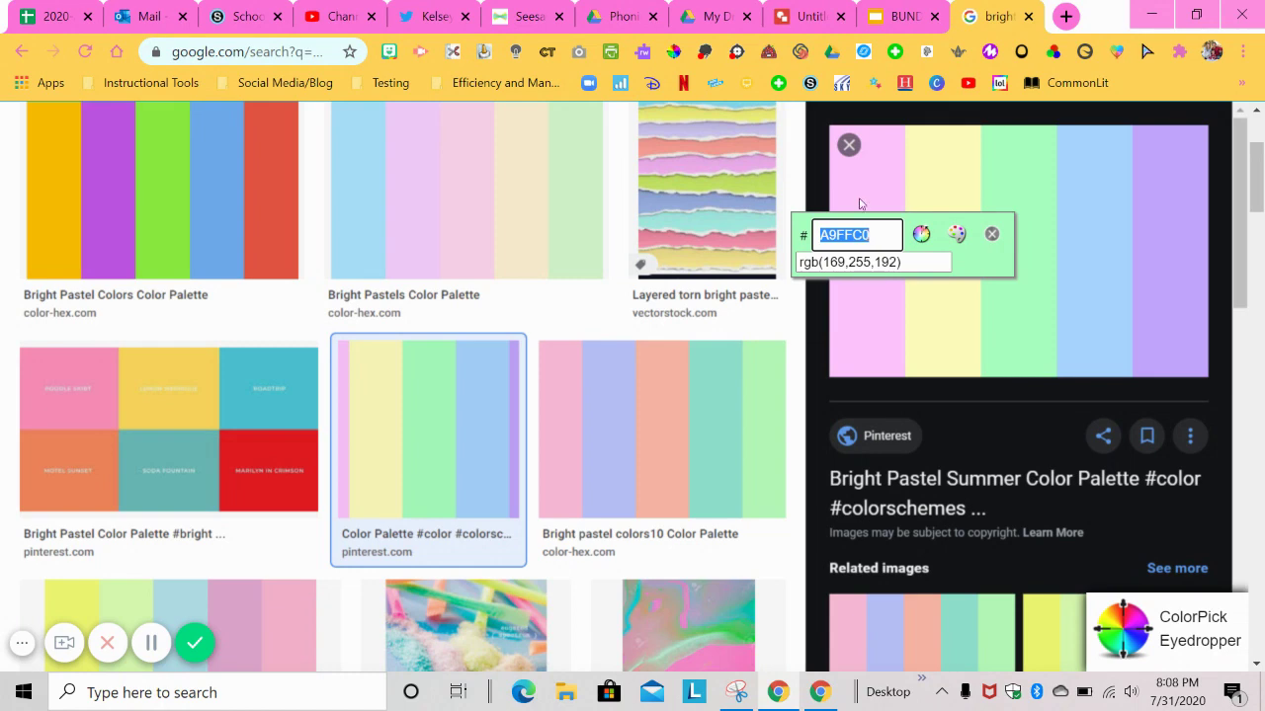
Set the middle gradient stop to the custom colour A9FFC0
{"action": "left_click", "coordinate": [805, 15]}
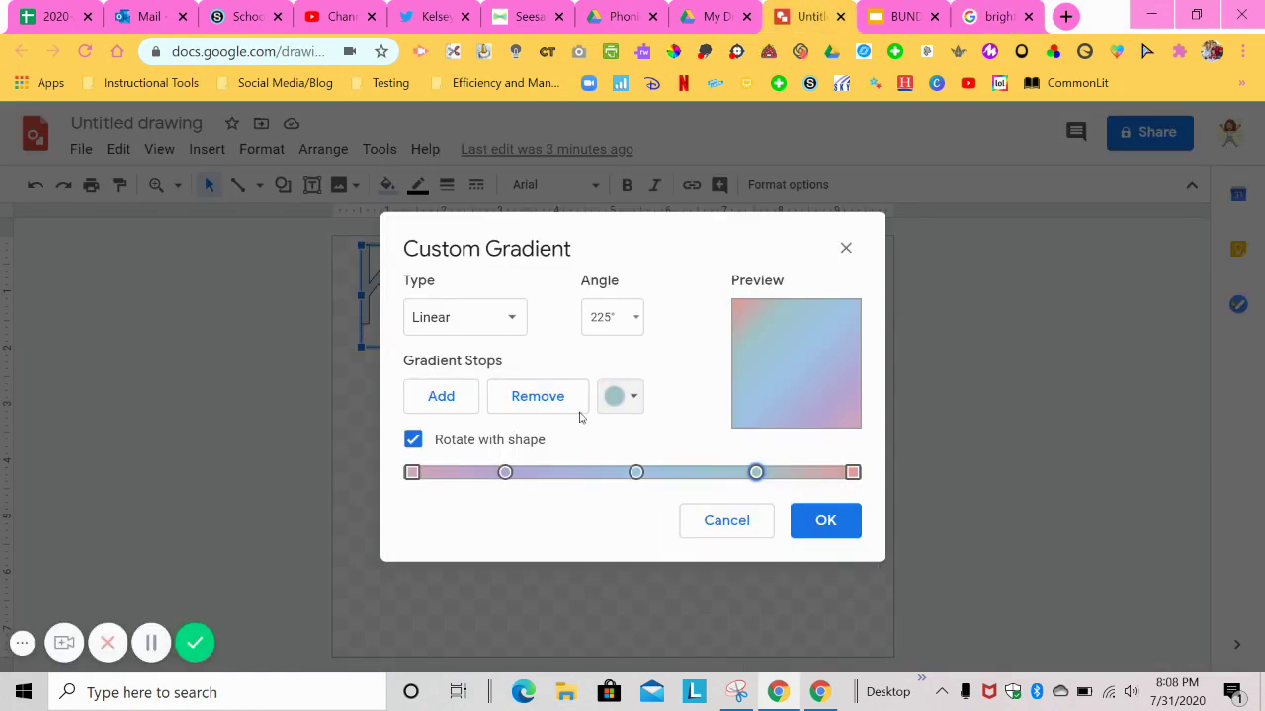
{"action": "left_click", "coordinate": [637, 472]}
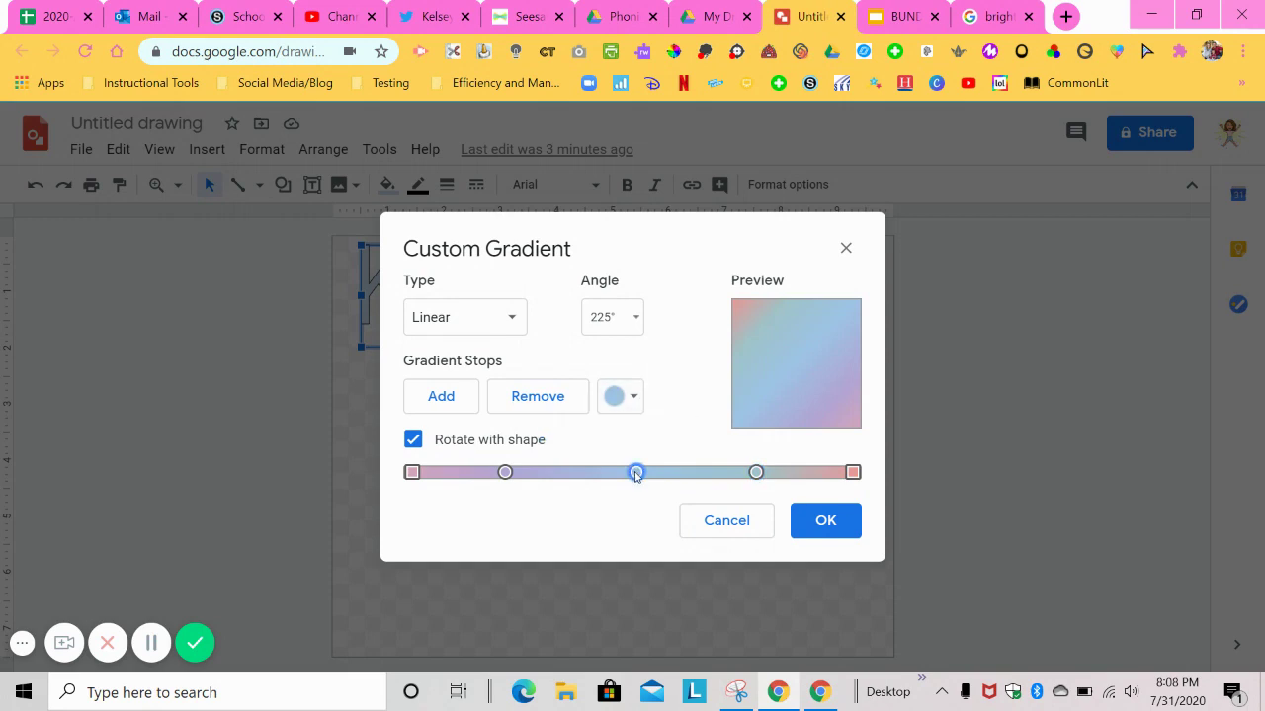
{"action": "left_click", "coordinate": [633, 397]}
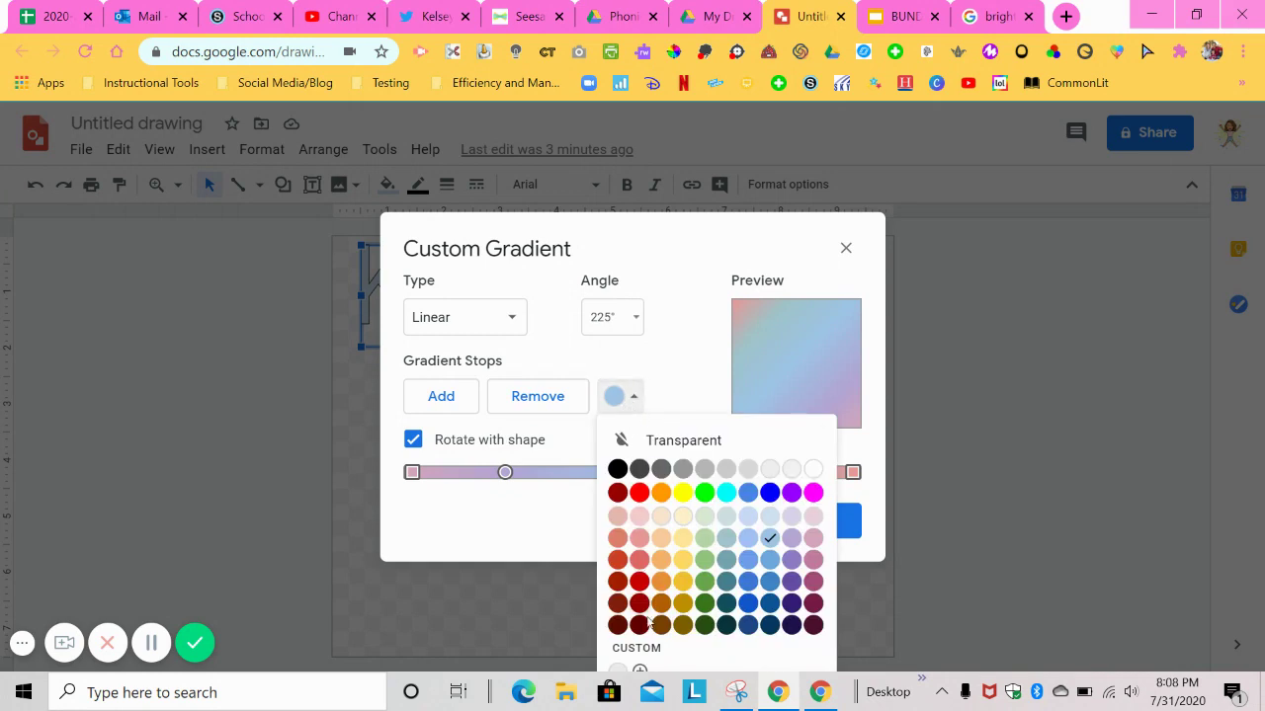
{"action": "left_click", "coordinate": [640, 670]}
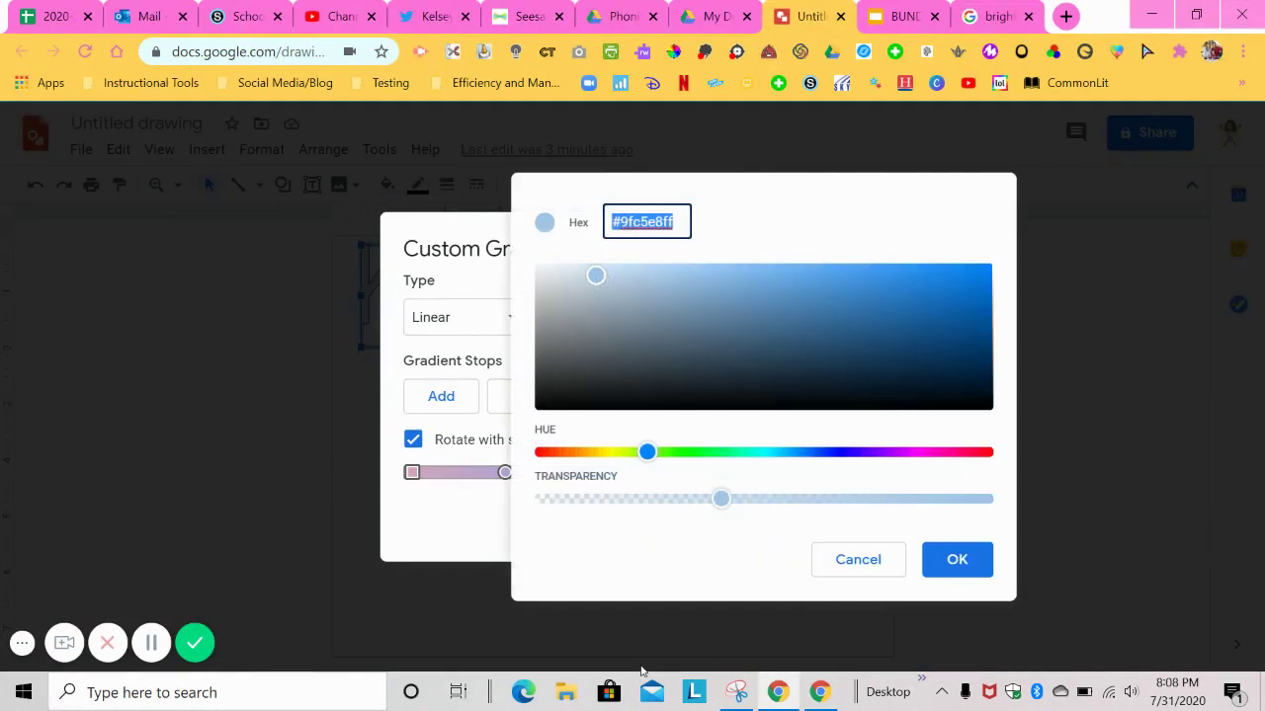
{"action": "type", "text": "A9FFC0"}
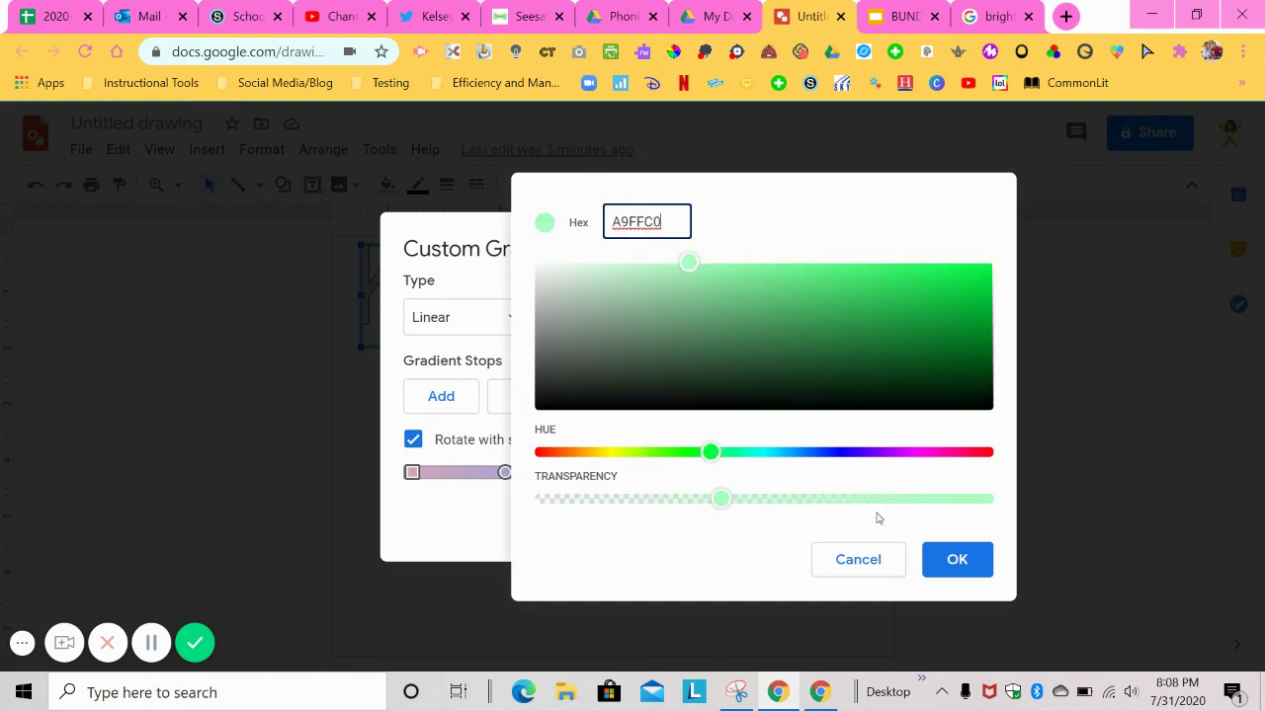
{"action": "left_click", "coordinate": [953, 560]}
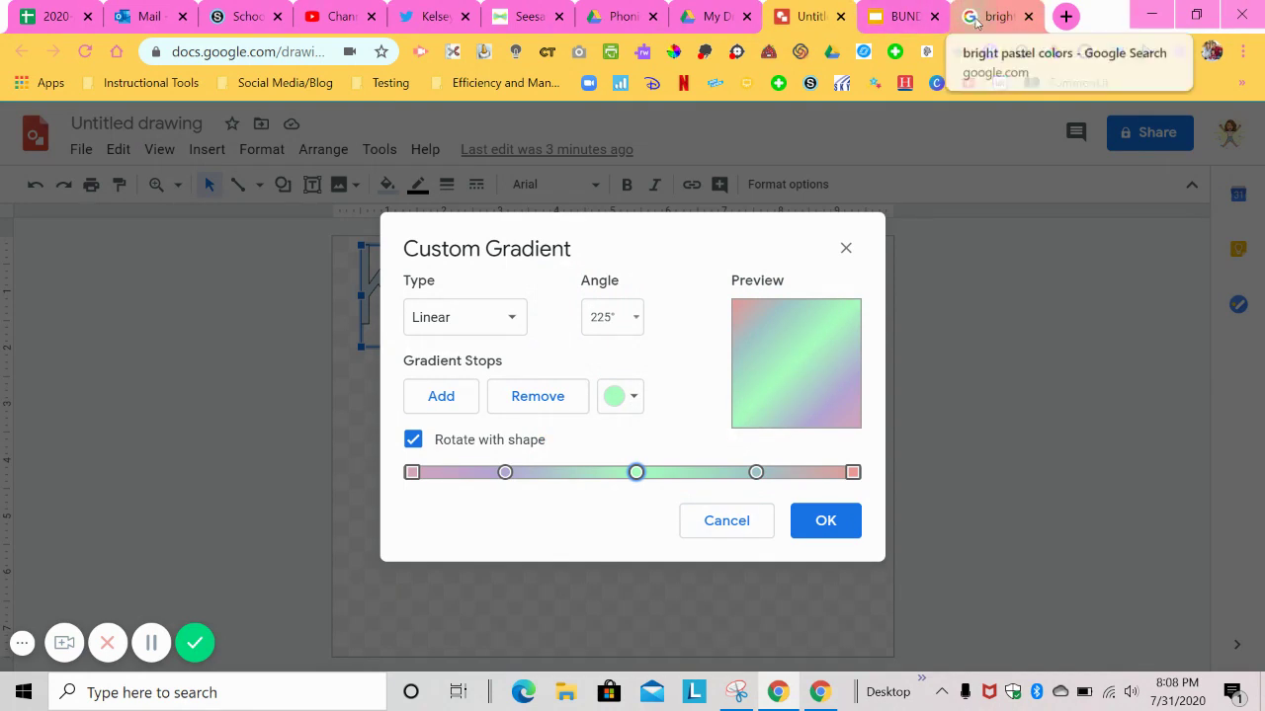
Sample the palette's purple stripe, C3A5FF, and return to the drawing's gradient editor
{"action": "left_click", "coordinate": [974, 18]}
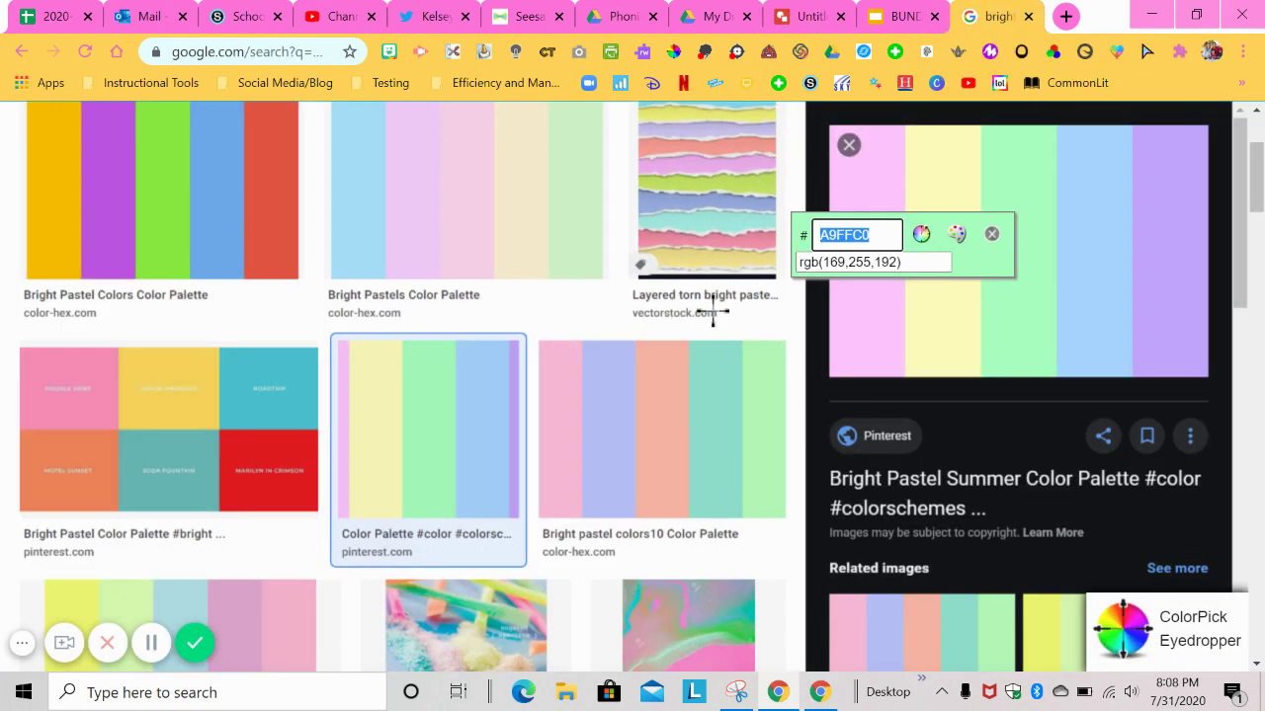
{"action": "key", "text": "Tab"}
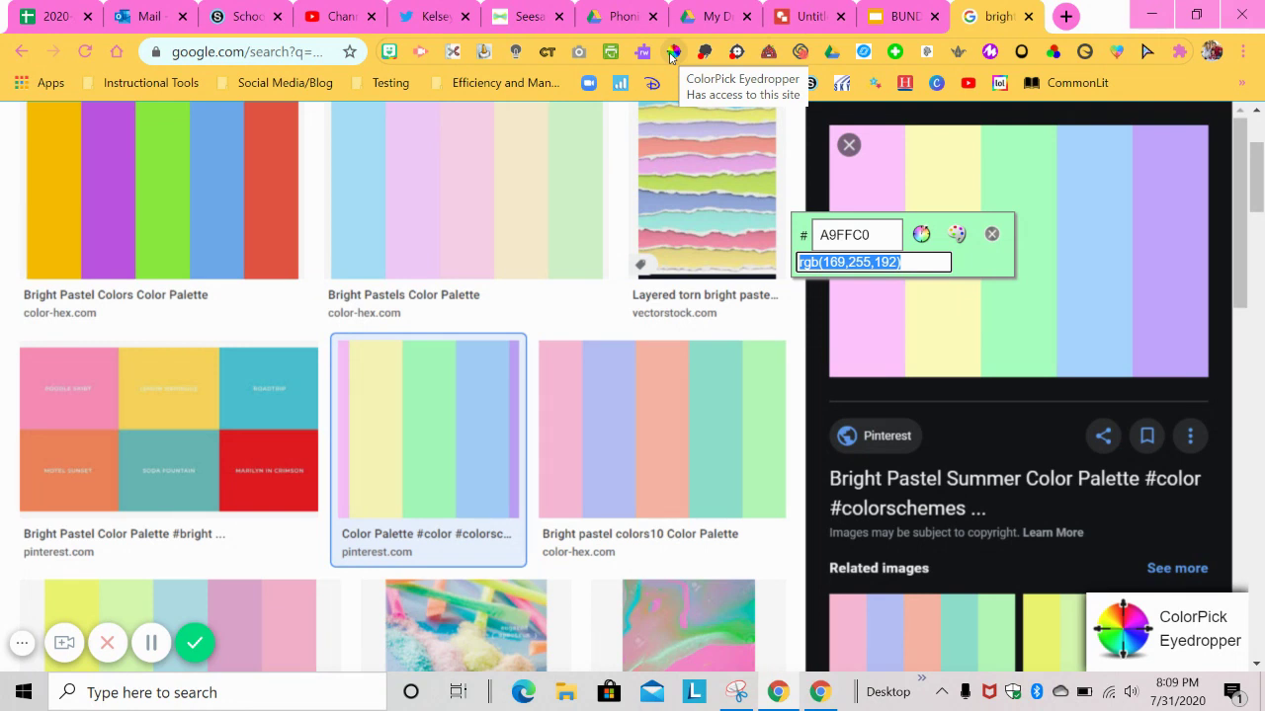
{"action": "left_click", "coordinate": [672, 55]}
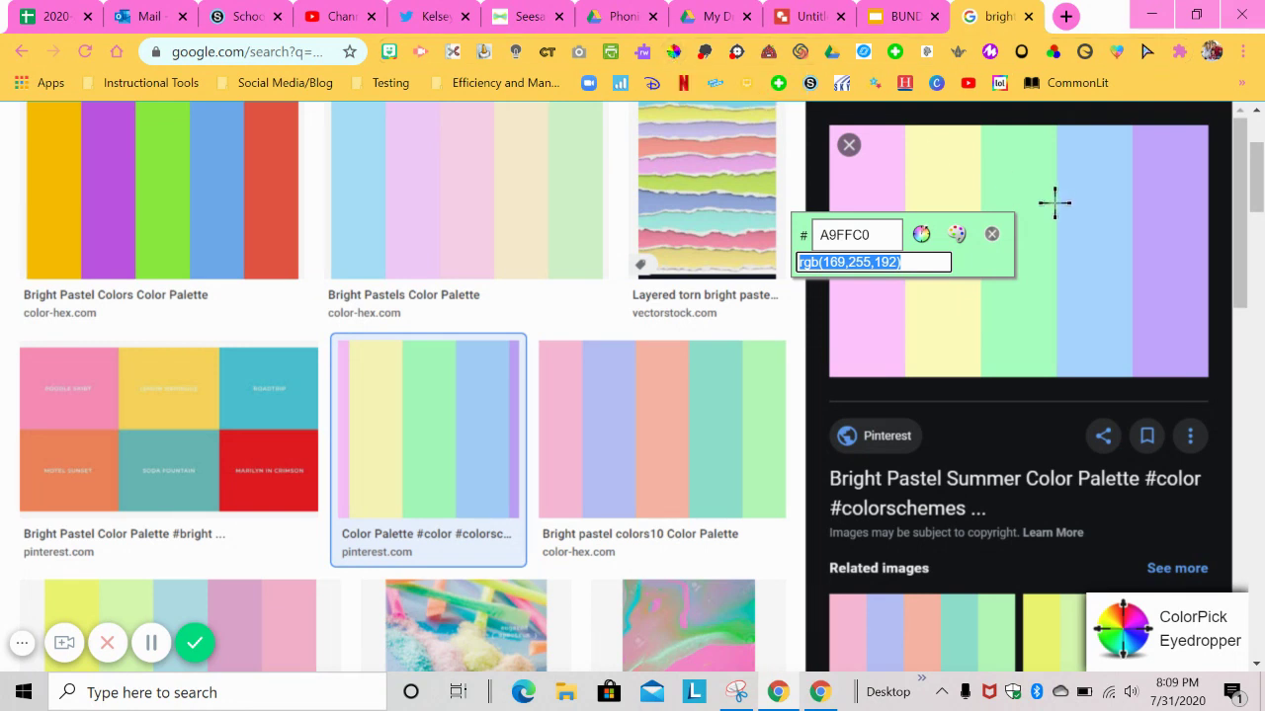
{"action": "left_click", "coordinate": [1166, 198]}
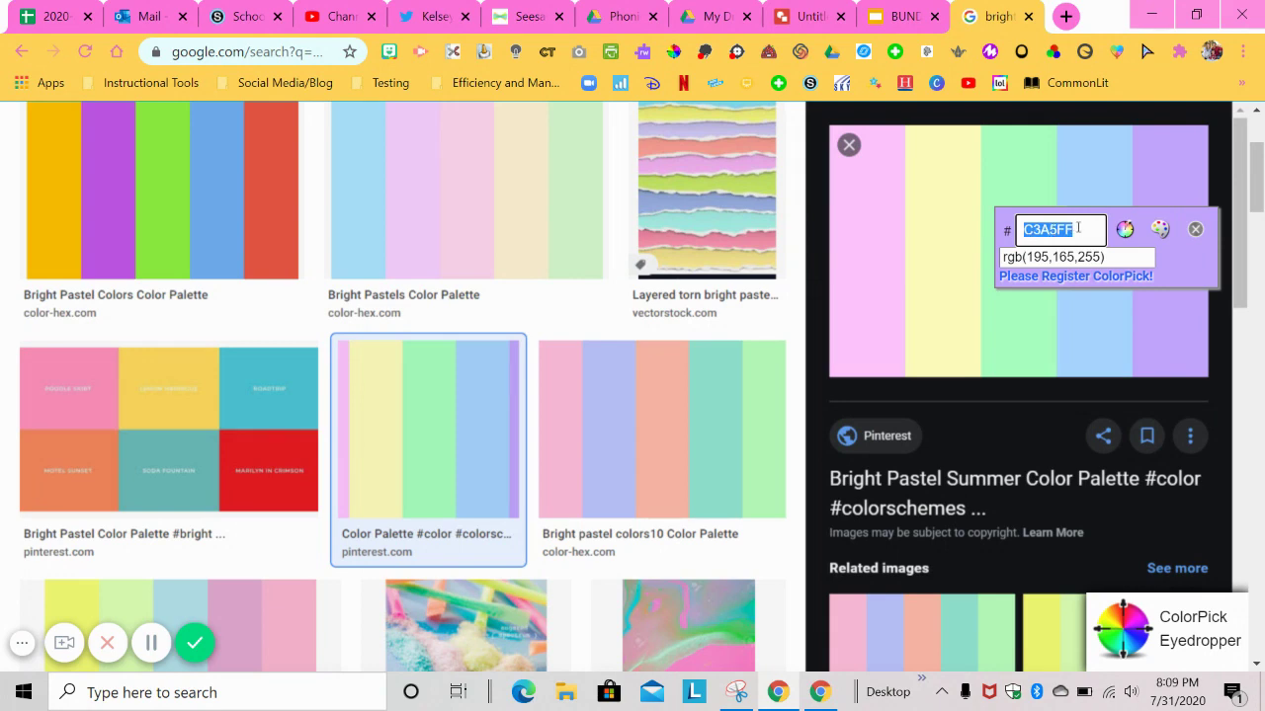
{"action": "left_click", "coordinate": [796, 14]}
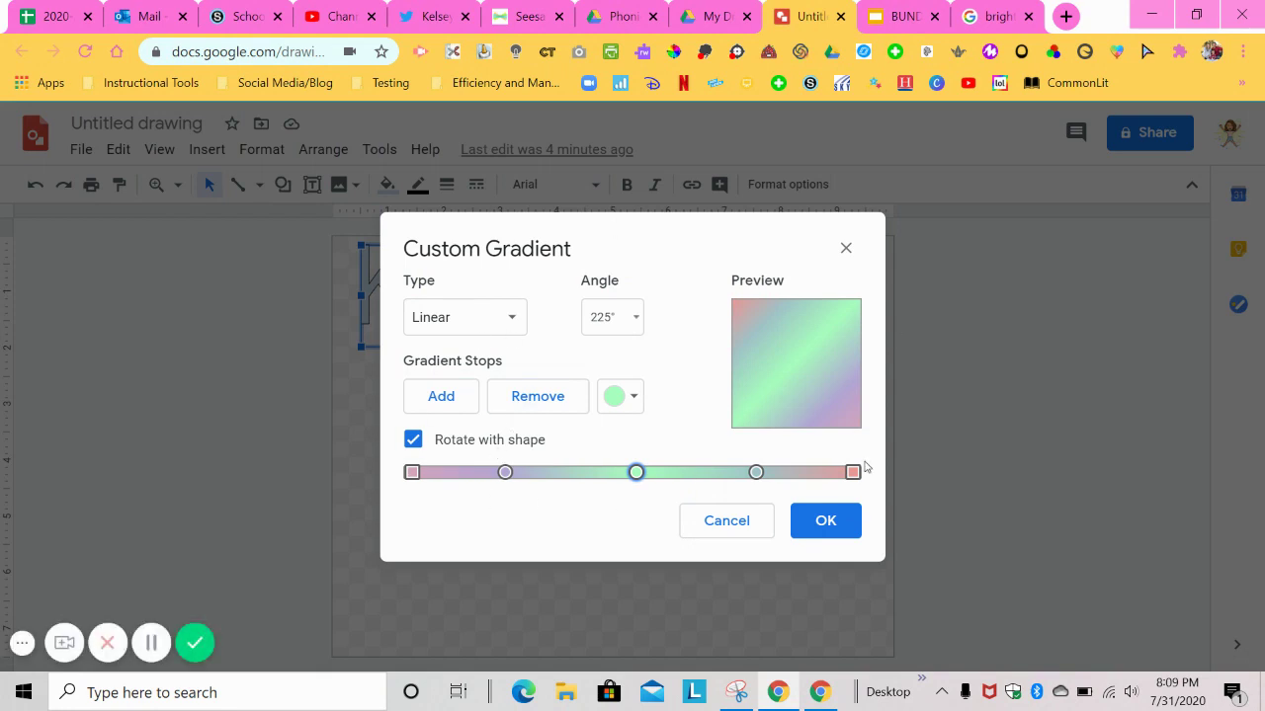
Set the first gradient stop to custom purple C3A5FF
{"action": "left_click", "coordinate": [413, 474]}
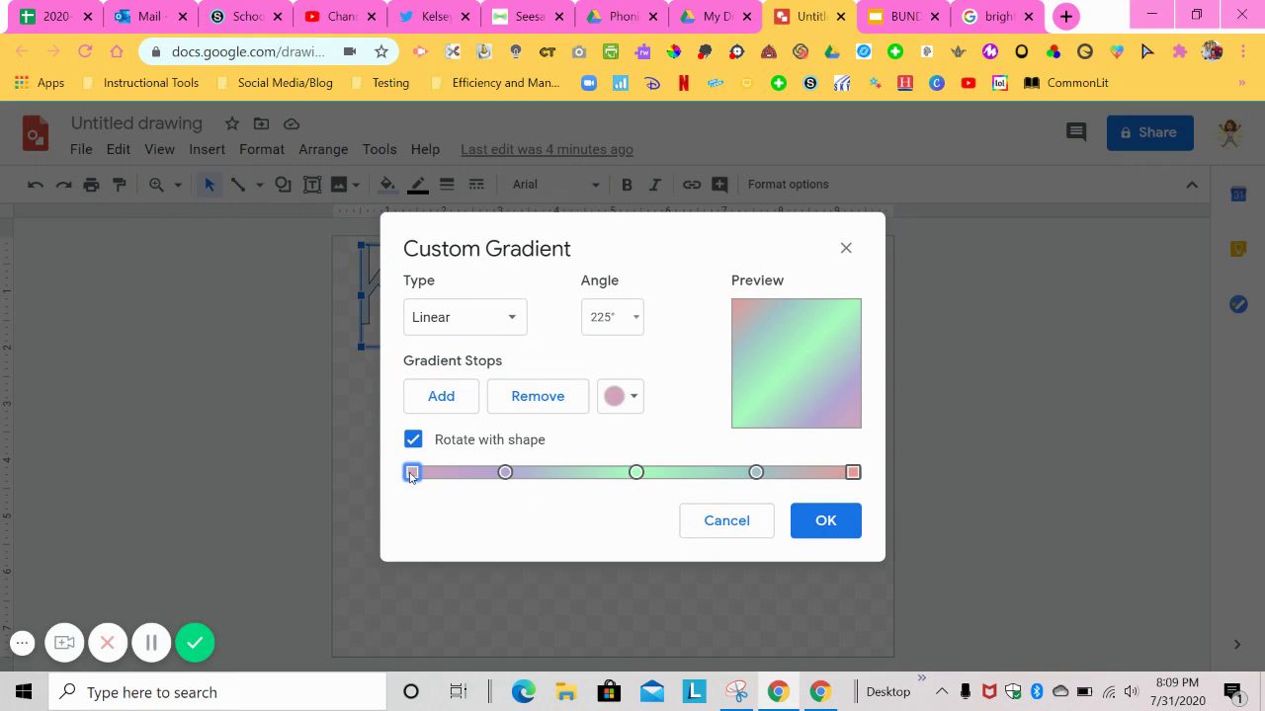
{"action": "left_click", "coordinate": [634, 397]}
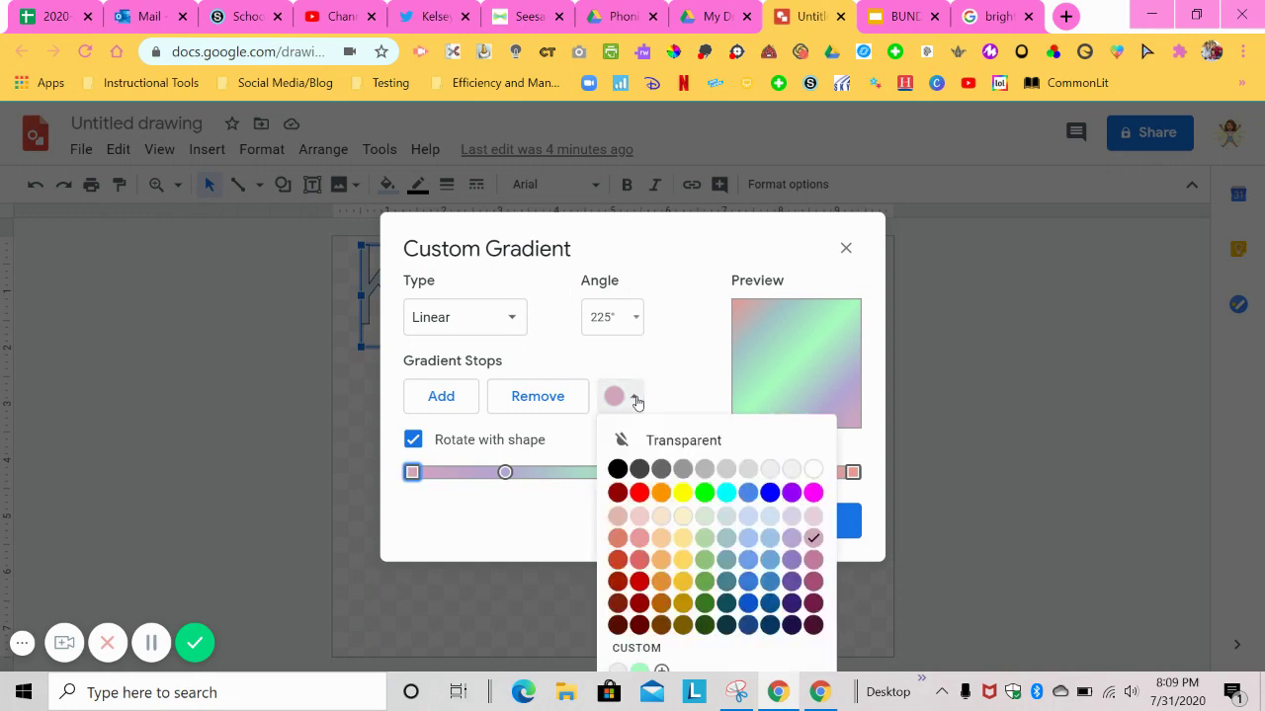
{"action": "left_click", "coordinate": [662, 673]}
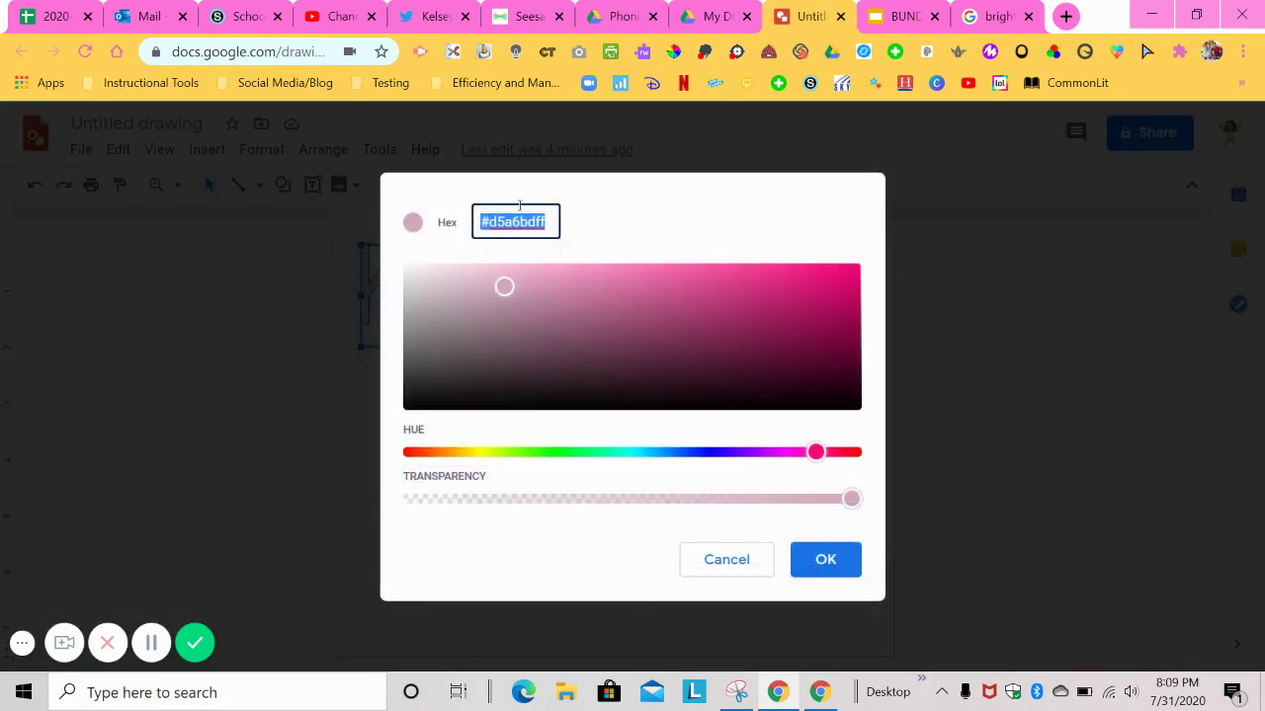
{"action": "type", "text": "C3A5FF"}
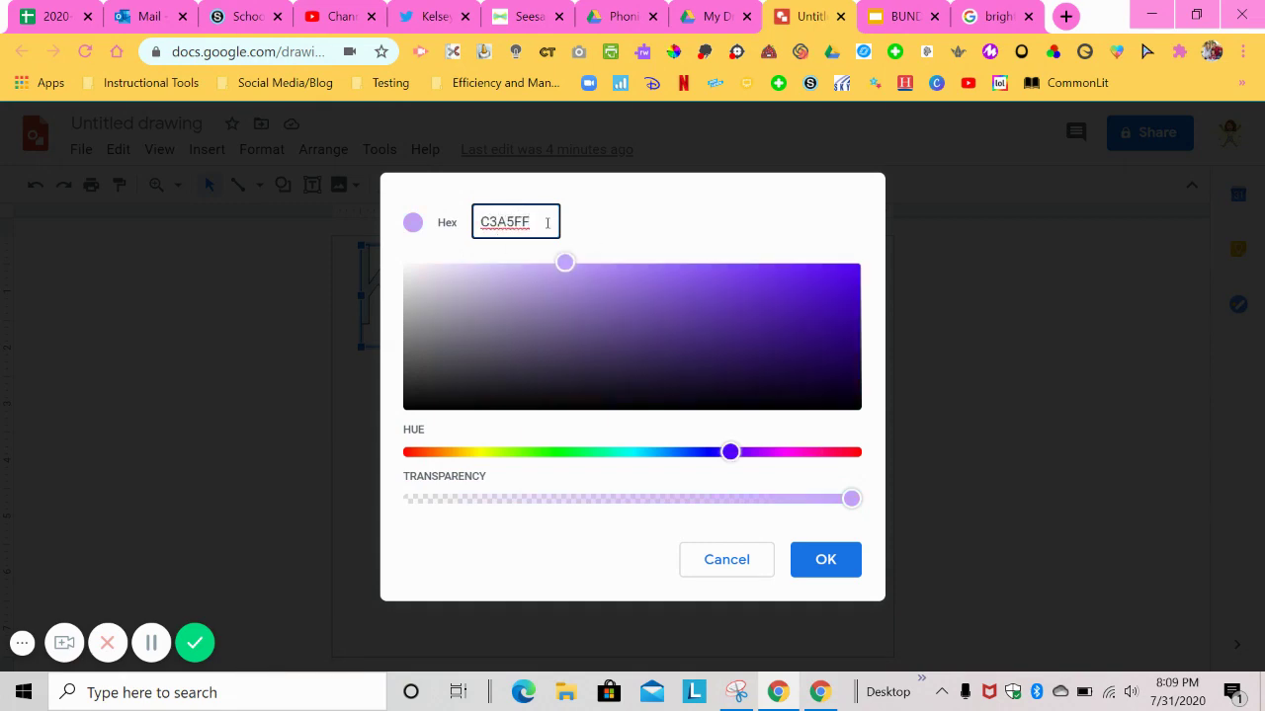
{"action": "left_click", "coordinate": [826, 559]}
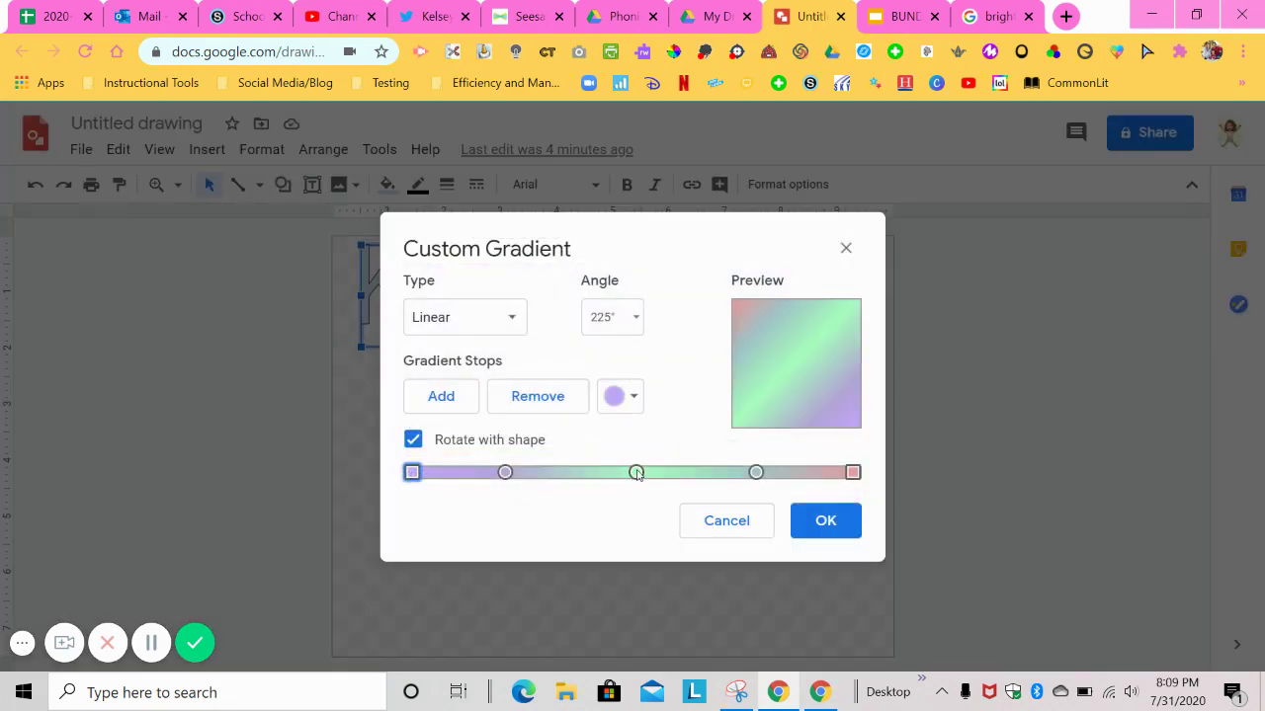
Fine-tune the green and fourth stop positions, then apply the gradient to the name
{"action": "mouse_move", "coordinate": [637, 473]}
{"action": "left_mouse_down"}
{"action": "mouse_move", "coordinate": [584, 472]}
{"action": "mouse_move", "coordinate": [632, 472]}
{"action": "left_mouse_up"}
{"action": "mouse_move", "coordinate": [756, 472]}
{"action": "left_mouse_down"}
{"action": "mouse_move", "coordinate": [734, 473]}
{"action": "mouse_move", "coordinate": [757, 474]}
{"action": "left_mouse_up"}
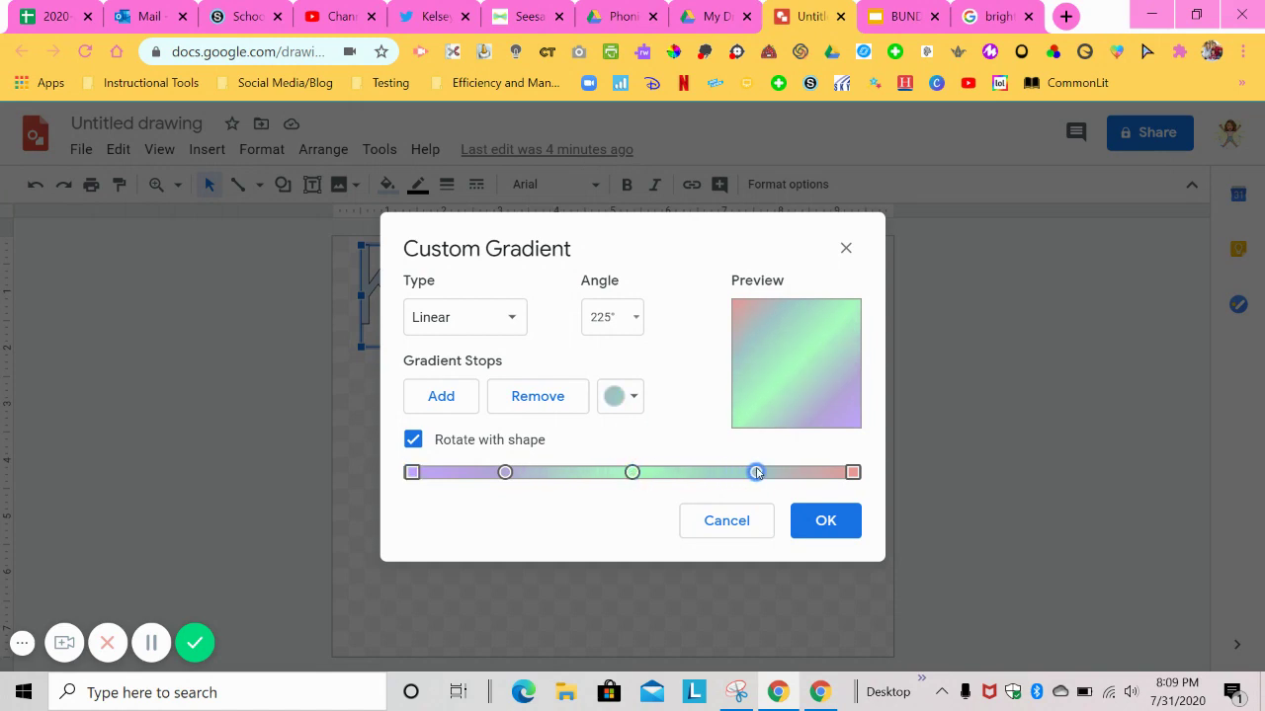
{"action": "left_click", "coordinate": [843, 521]}
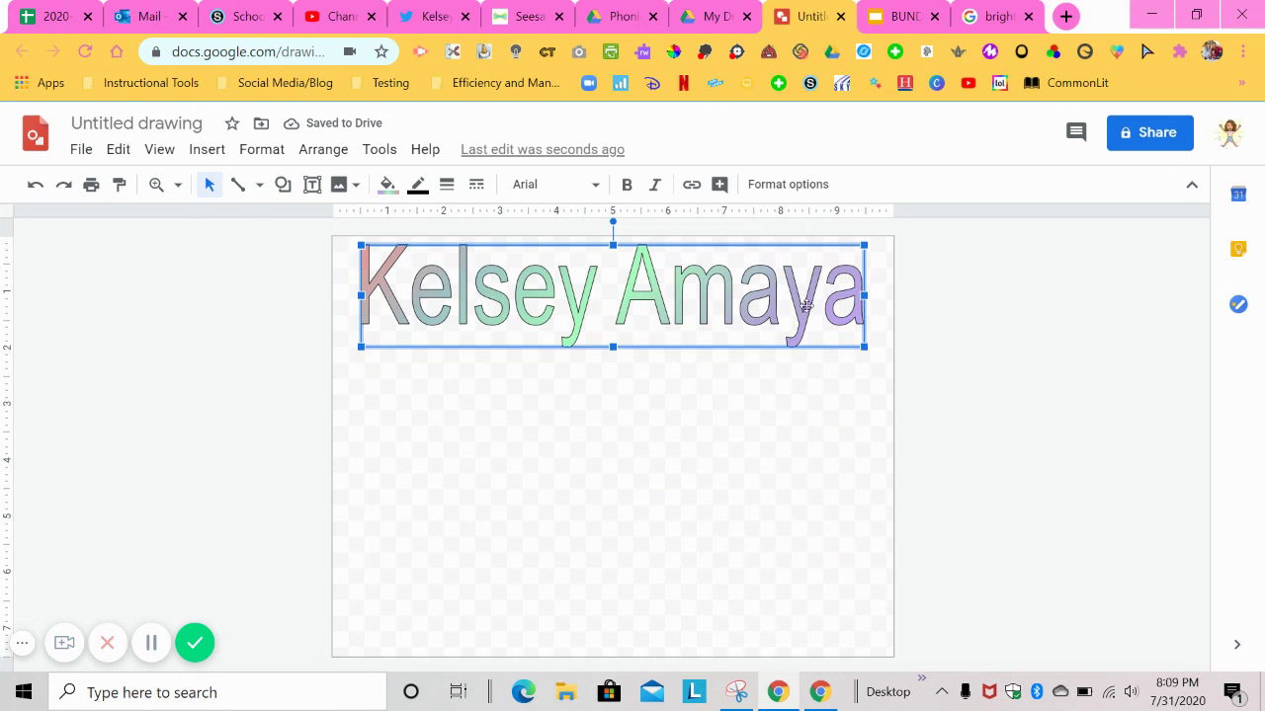
Set the name in Londrina Solid and enlarge its text box across the page
{"action": "left_click", "coordinate": [559, 194]}
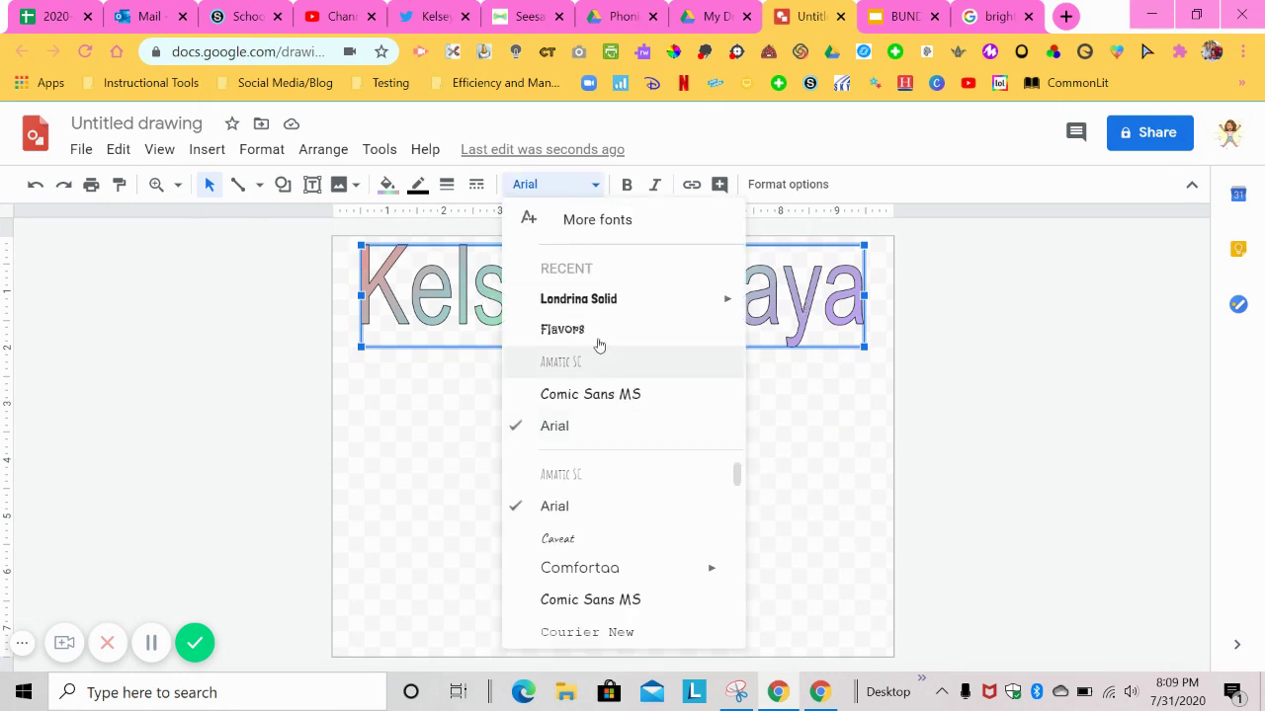
{"action": "left_click", "coordinate": [601, 295]}
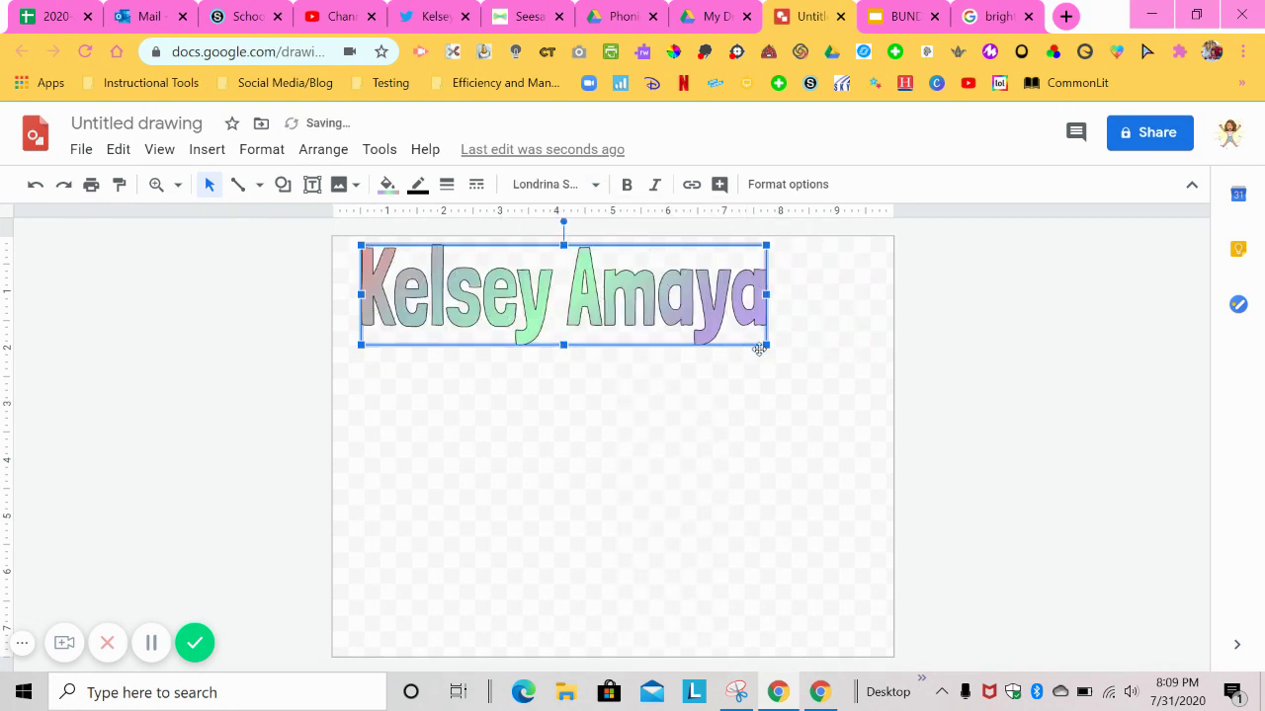
{"action": "left_click_drag", "start_coordinate": [767, 345], "coordinate": [884, 395]}
{"action": "left_click_drag", "start_coordinate": [778, 340], "coordinate": [764, 345]}
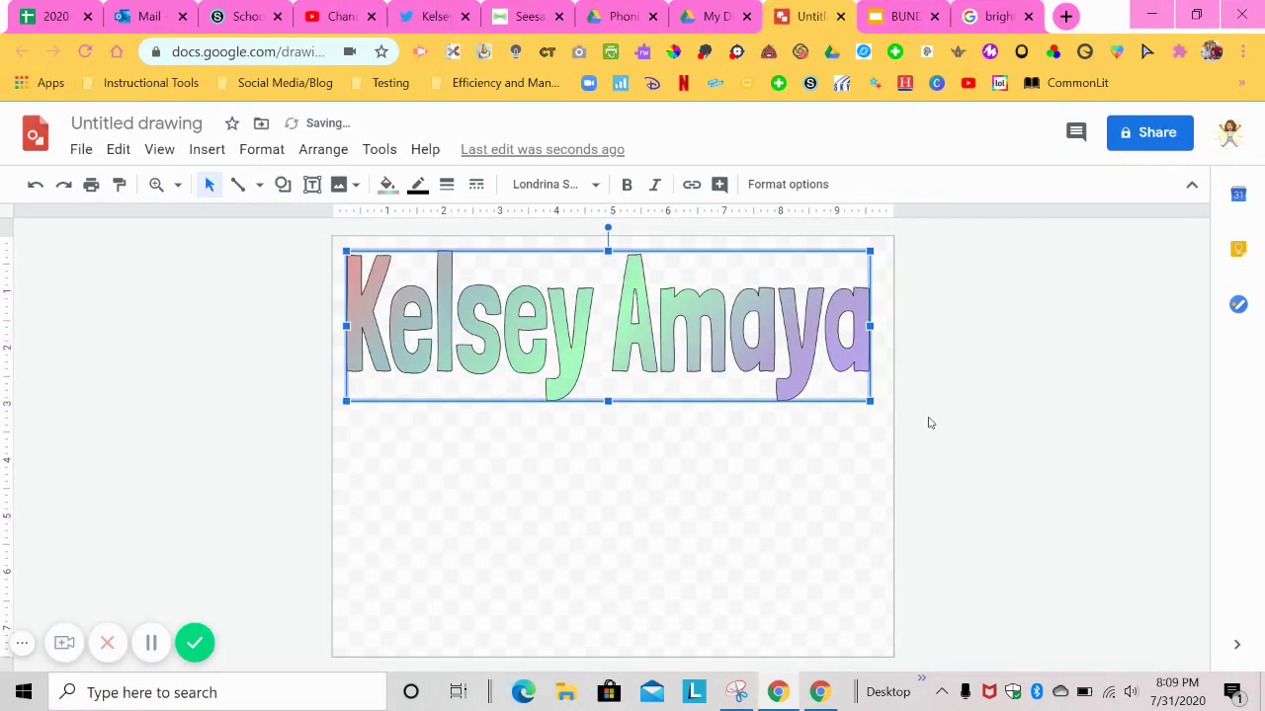